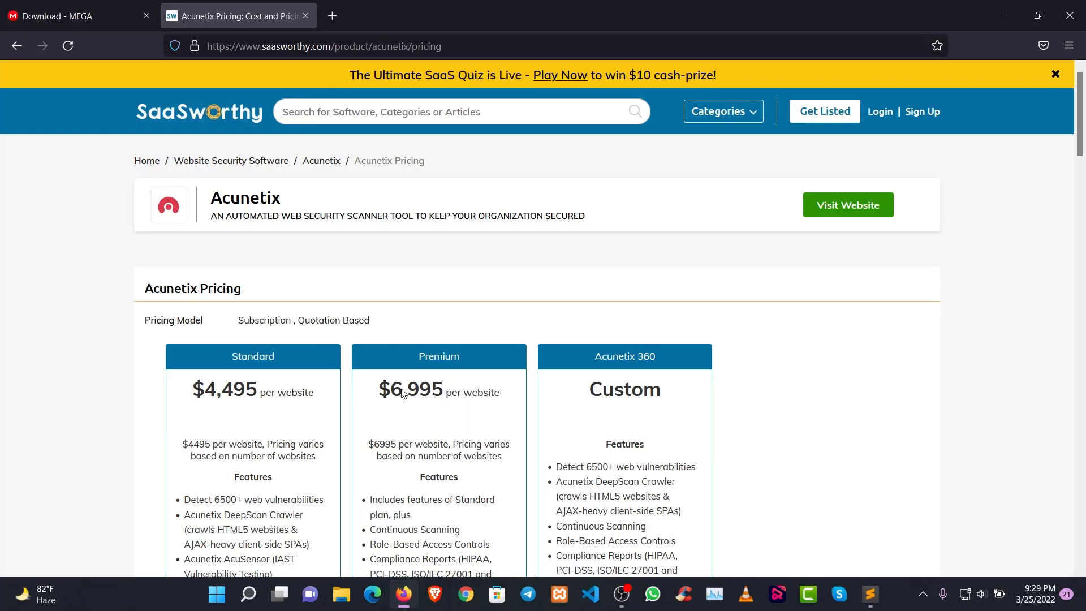
Review the Acunetix pricing, close that page, and return to the Sublime Text notes on software size and the downloaded file
scroll(444, 441, "down", 3)
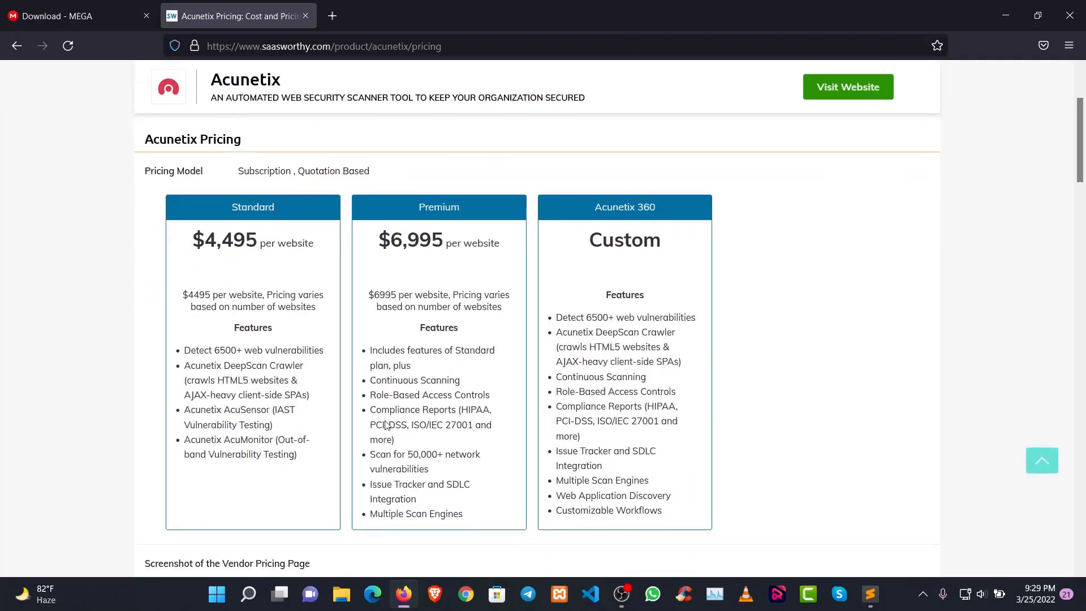
left_click(305, 16)
left_click(1005, 15)
scroll(264, 358, "down", 1)
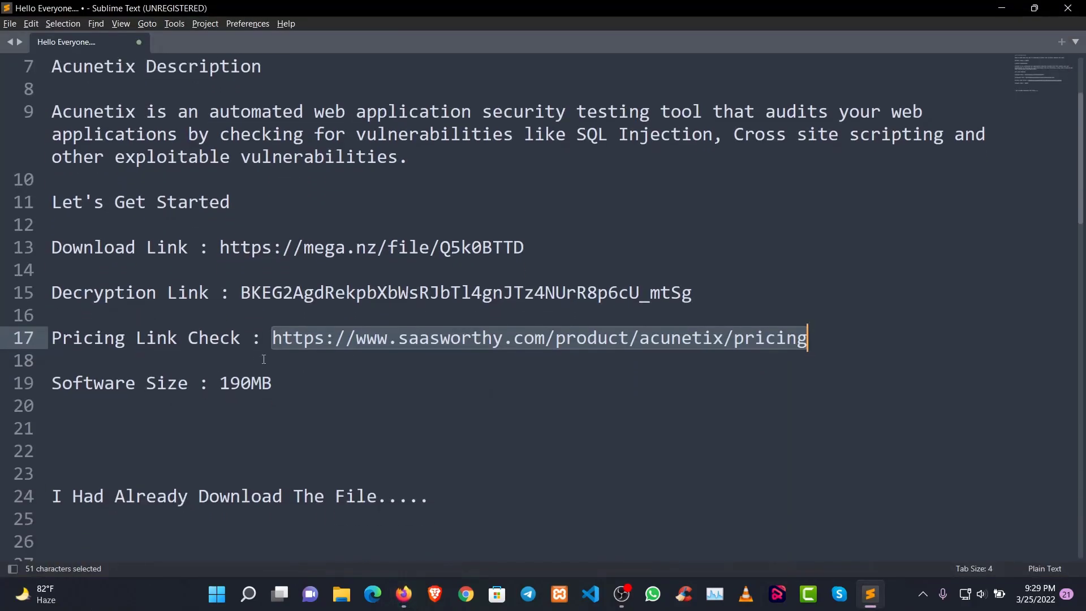
left_click_drag(274, 384, 8, 380)
left_click_drag(451, 503, 47, 499)
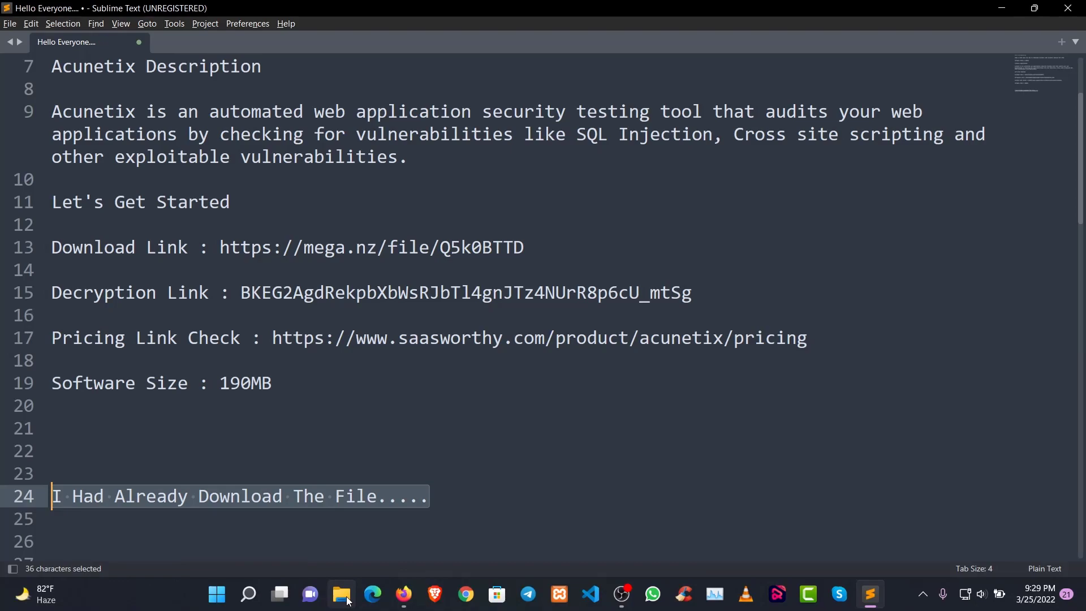
Extract Acunetix 14x Crack.7z and acunetix_14.7.220228146.exe from ACUENTIX.zip into the Downloads\ACUENTIX folder in File Explorer
left_click(342, 595)
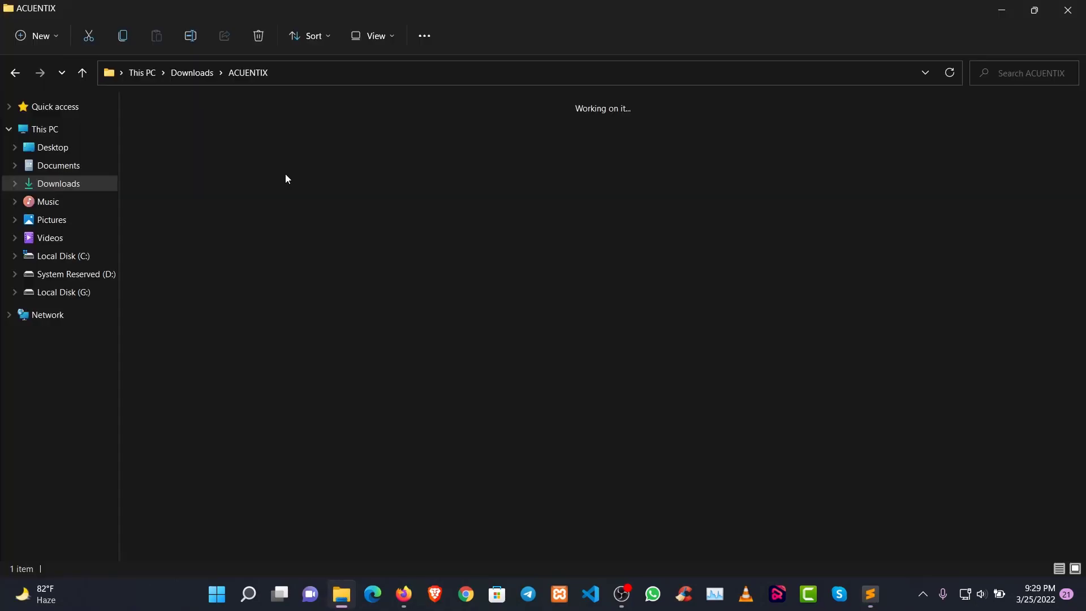
double_click(204, 156)
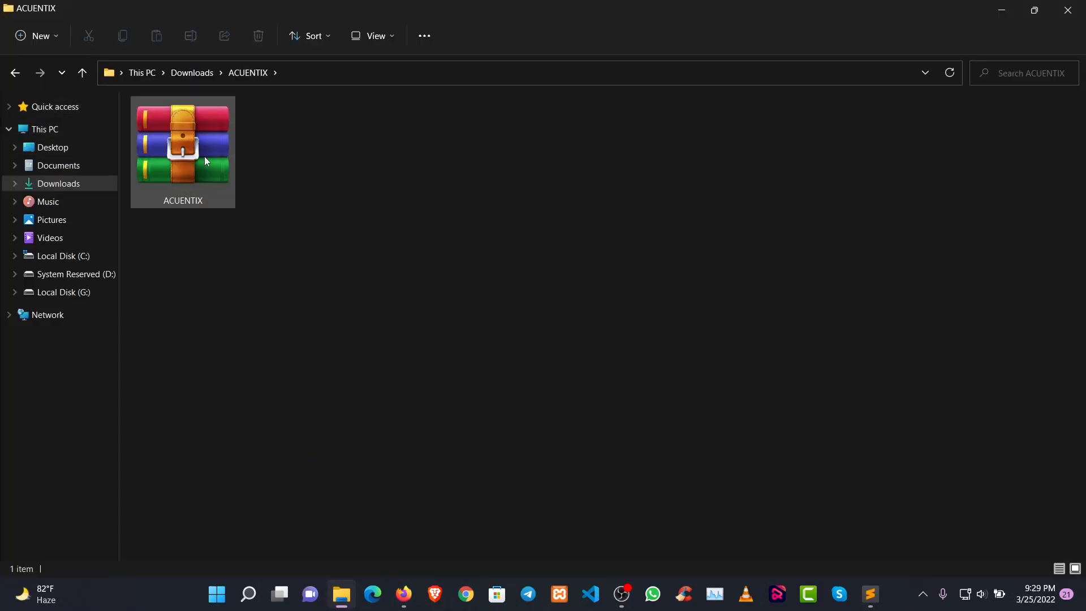
left_click_drag(257, 312, 238, 260)
left_click(405, 294)
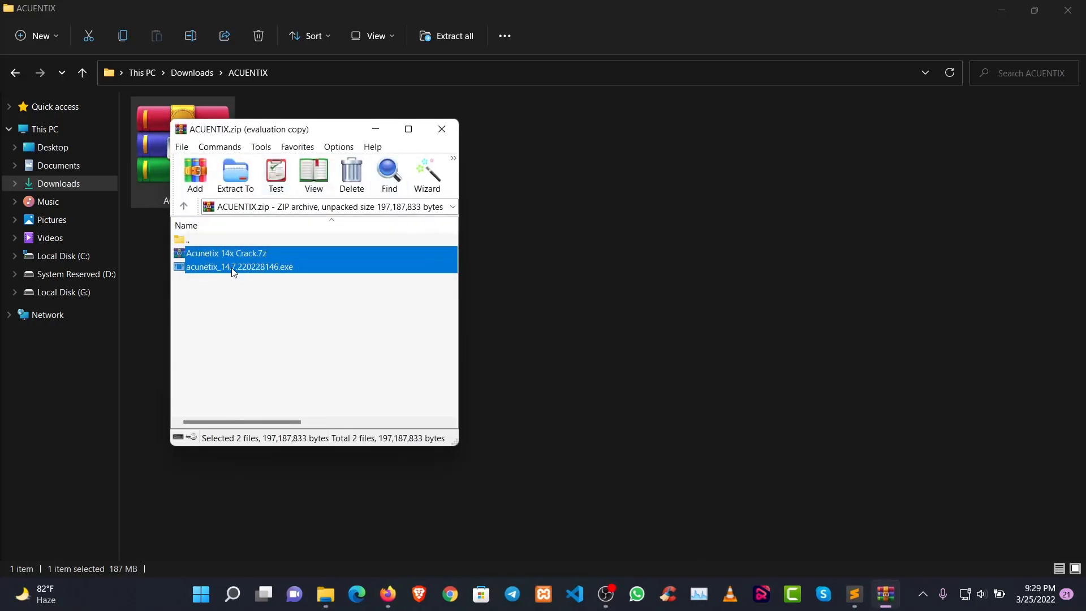
left_click_drag(305, 132, 538, 116)
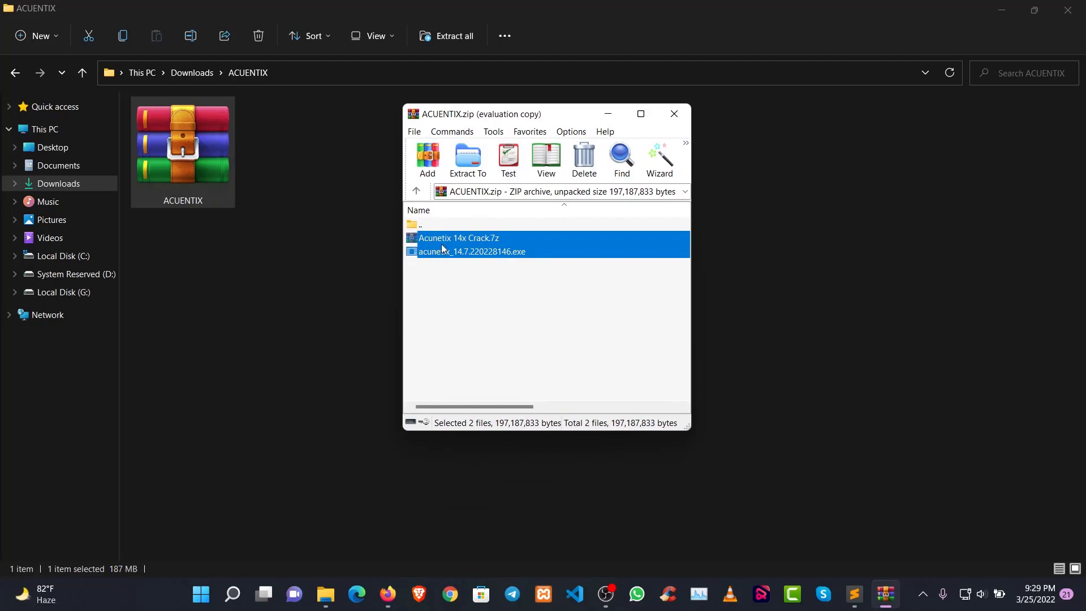
left_click_drag(442, 247, 388, 371)
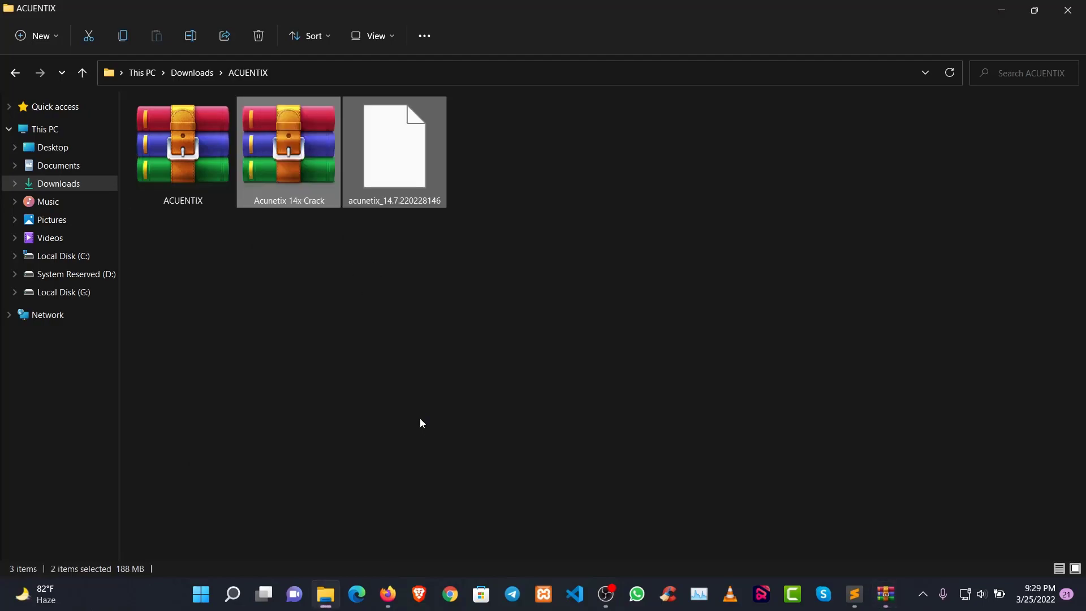
left_click(452, 247)
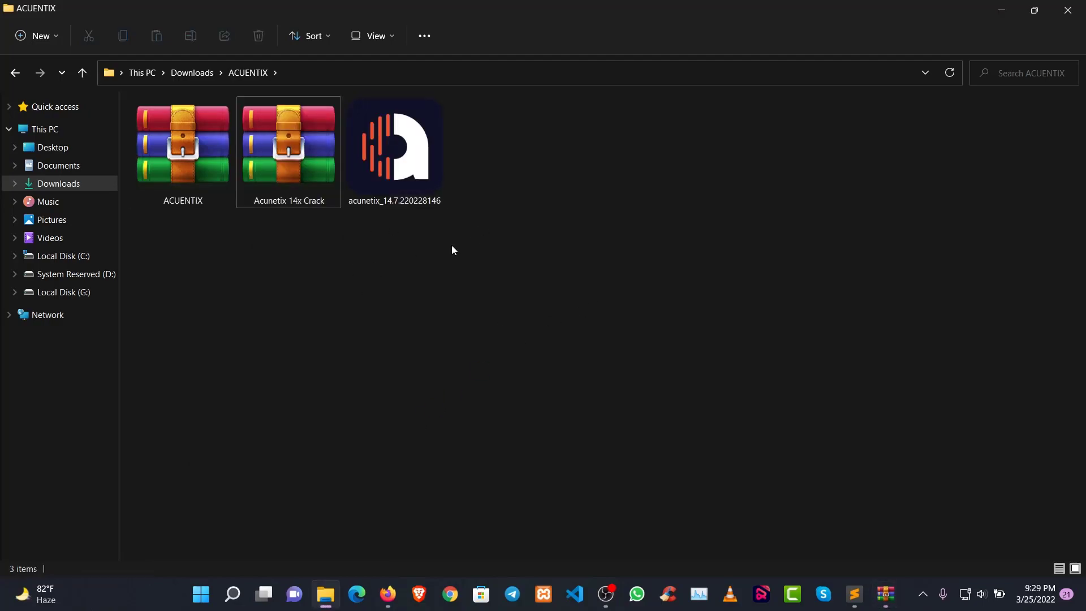
Switch to the Sublime Text notes and add "Run The Application...." on line 26, below the download remark
left_click(854, 595)
left_click(435, 290)
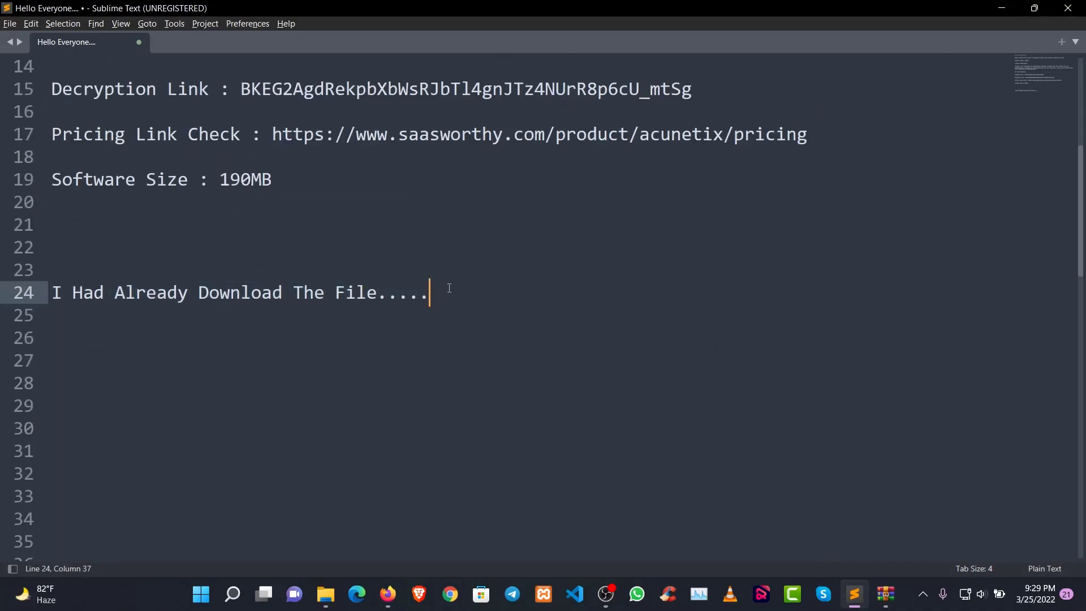
key("Down")
key("Down")
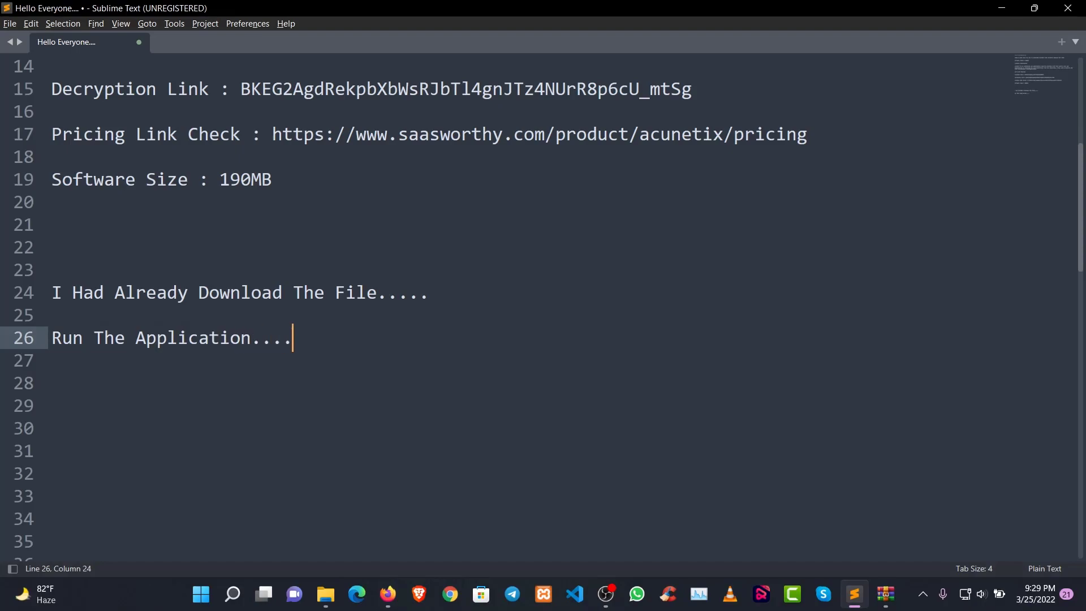
Return to the ACUENTIX folder in File Explorer and launch the acunetix_14.7.220228146 installer
key("alt+Tab")
left_click(406, 161)
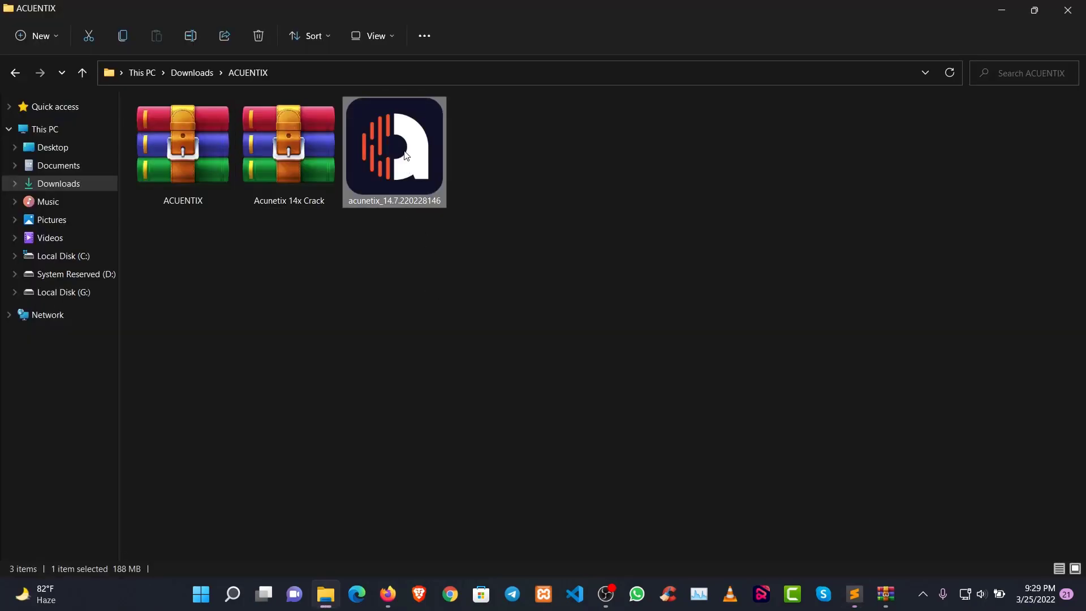
right_click(403, 150)
left_click(472, 220)
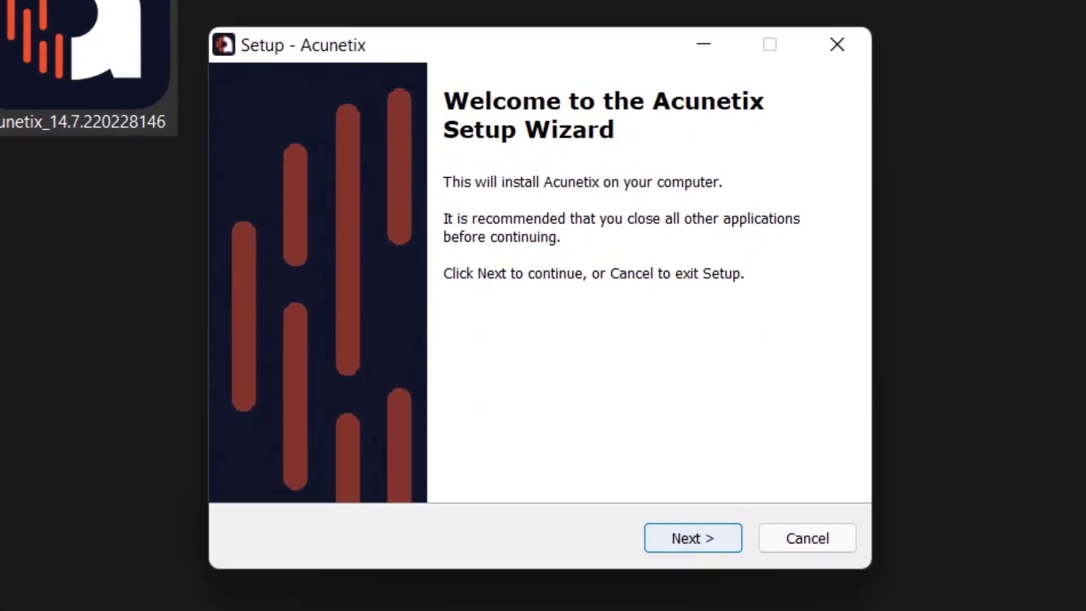
Accept the license agreement and keep the default install folder C:\Program Files (x86)\Acunetix, continuing to the administrative user settings
left_click(692, 538)
key("alt+a")
left_click(694, 533)
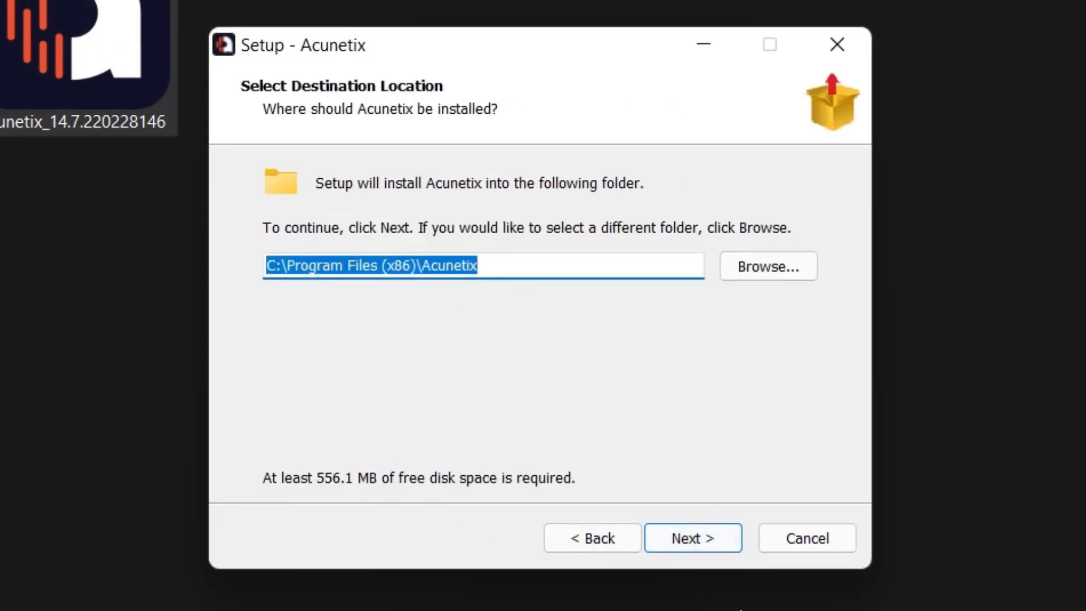
left_click(696, 537)
left_click(691, 534)
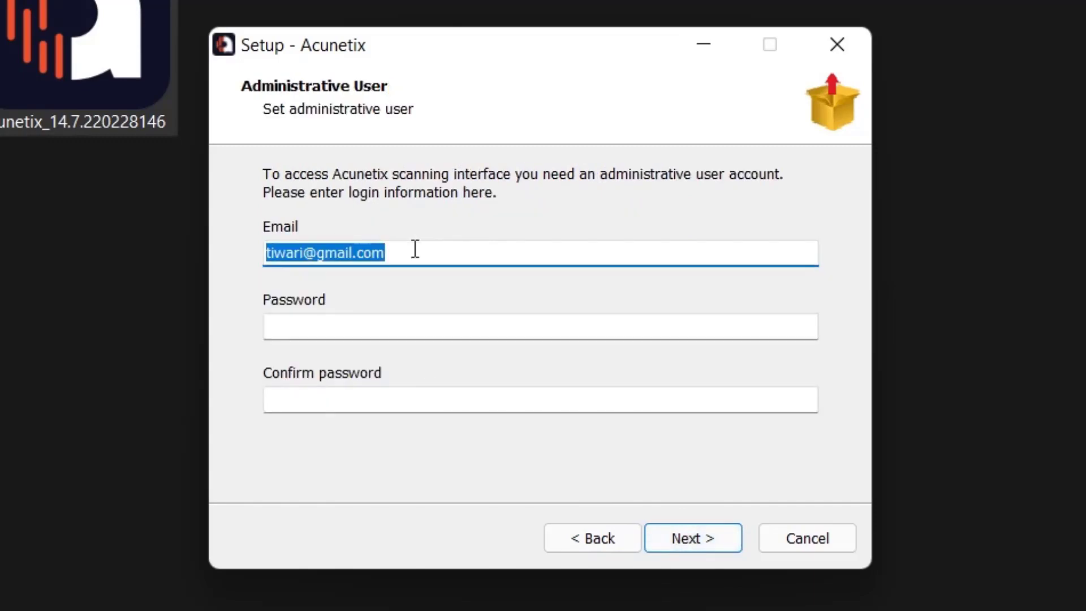
Replace the administrative user's email, enter the account password with its confirmation, and continue to the server information
key("BackSpace")
type("testing")
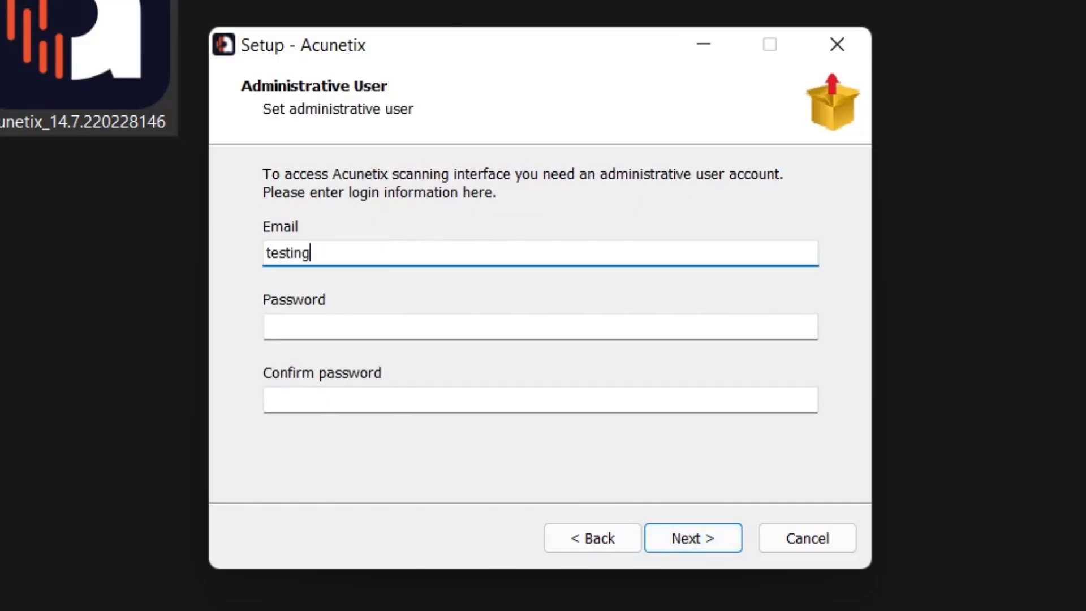
type("gmail.com")
key("Tab")
key("Tab")
type("te")
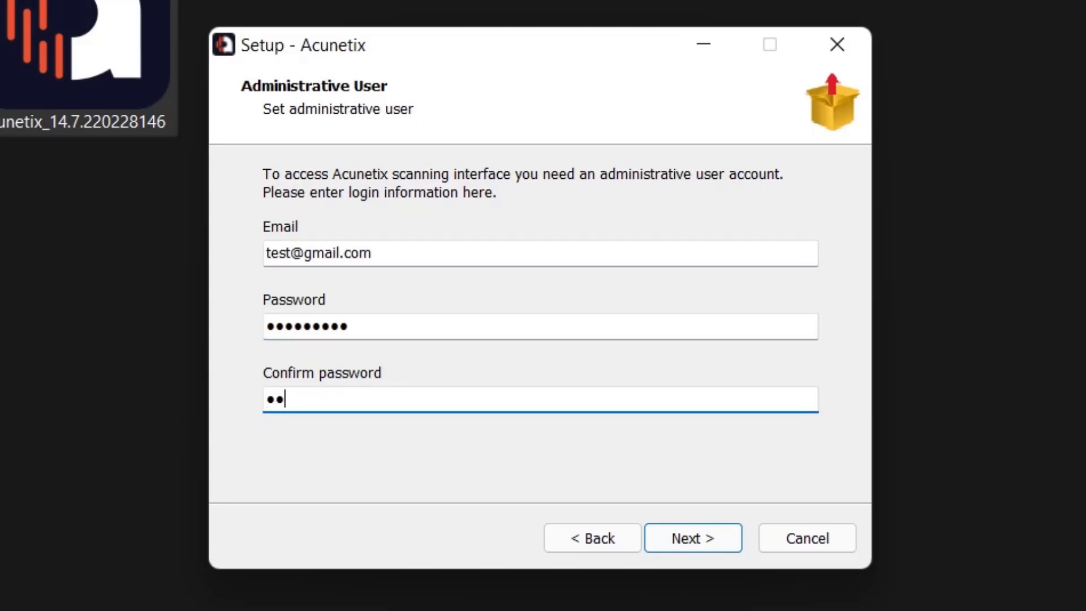
left_click(700, 534)
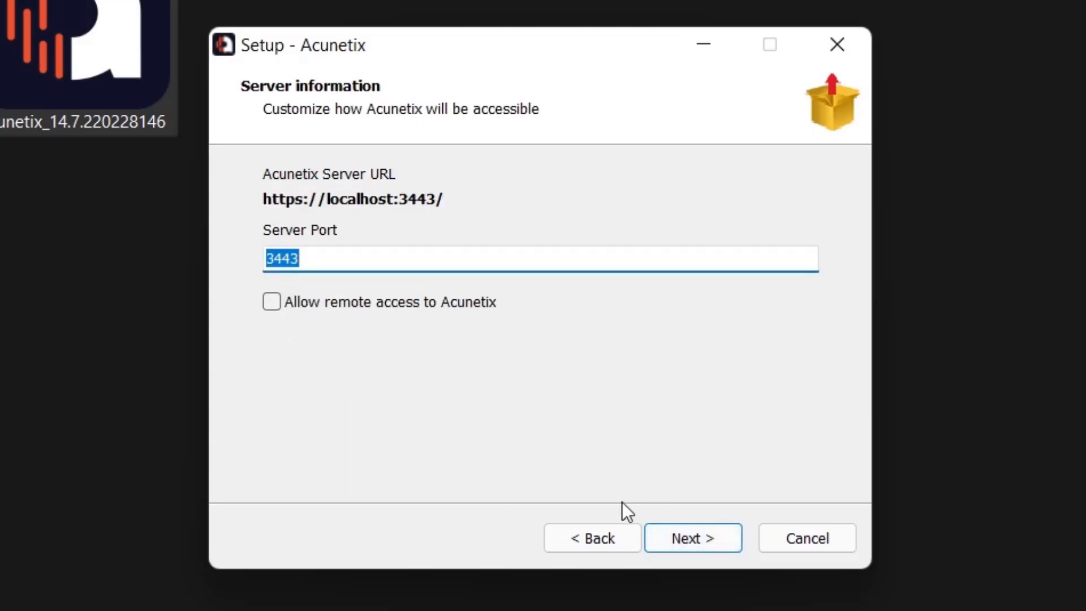
Complete the Acunetix installation with server port 3443 and close the browser window showing its sign-in page
left_click(668, 536)
left_click(691, 535)
left_click(691, 535)
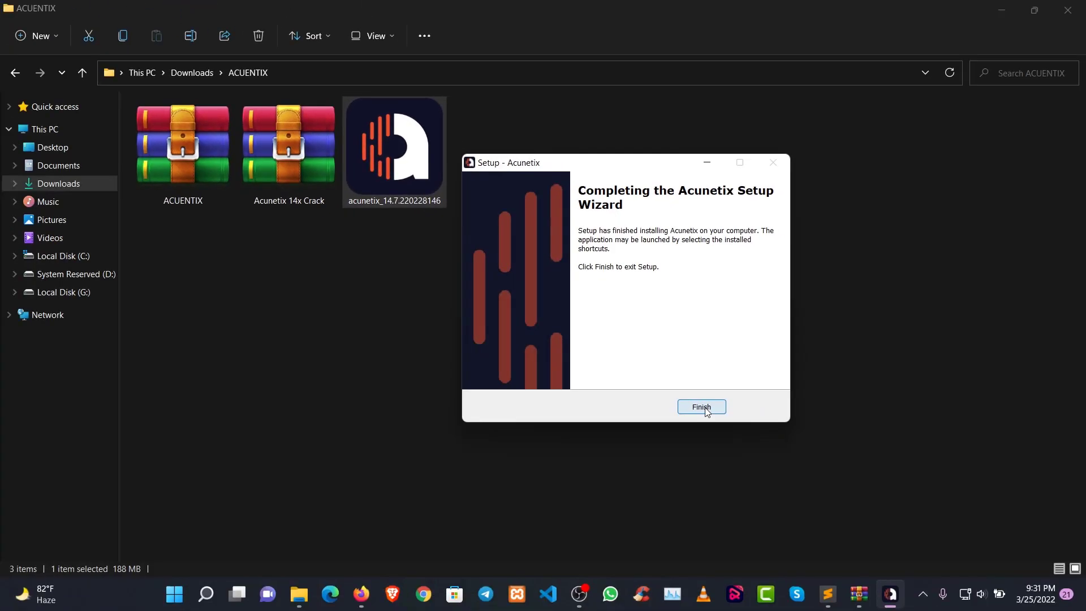
left_click(705, 408)
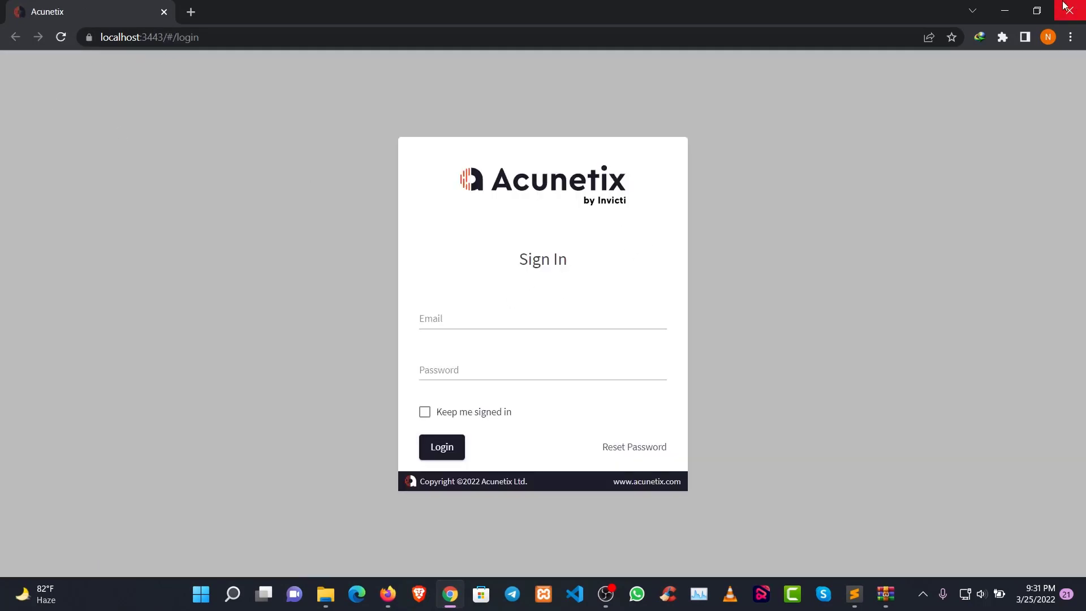
left_click(1077, 13)
Extract the Acunetix 14x Crack folder from its 7z archive into the ACUENTIX folder
left_click(276, 161)
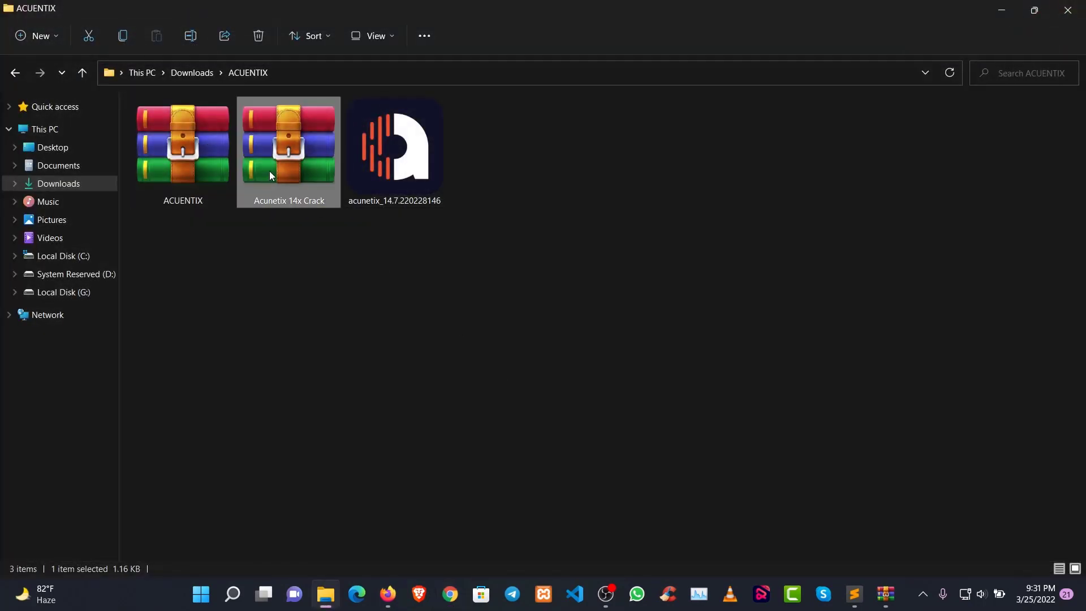
right_click(276, 158)
left_click(338, 204)
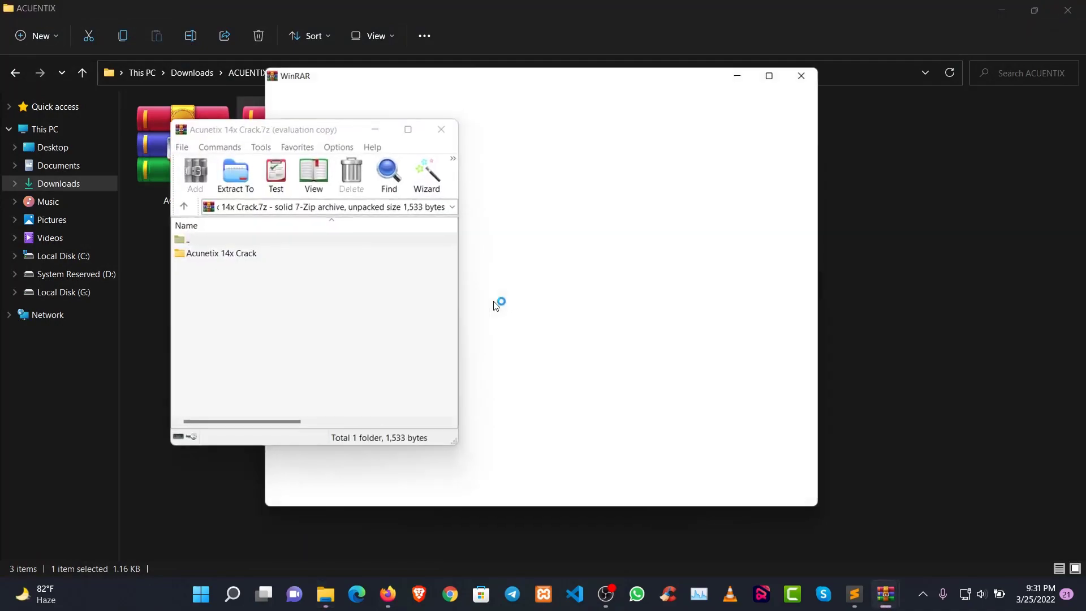
left_click(827, 65)
left_click_drag(260, 253, 423, 188)
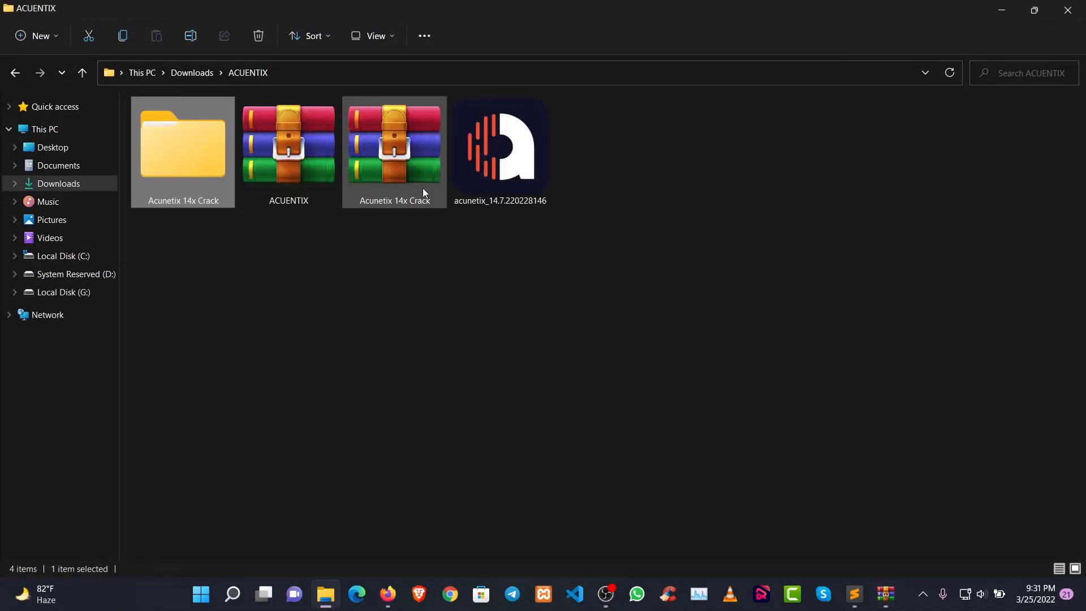
Open the How to install text file in the Acunetix 14x Crack folder and read the HOSTS file instruction
double_click(213, 178)
double_click(206, 148)
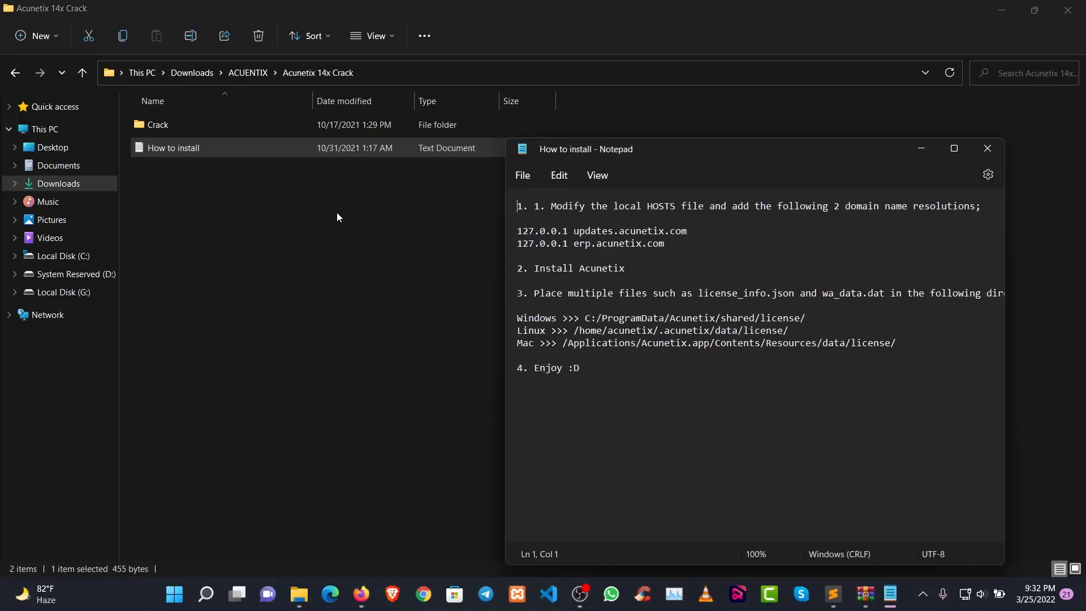
left_click_drag(549, 205, 871, 203)
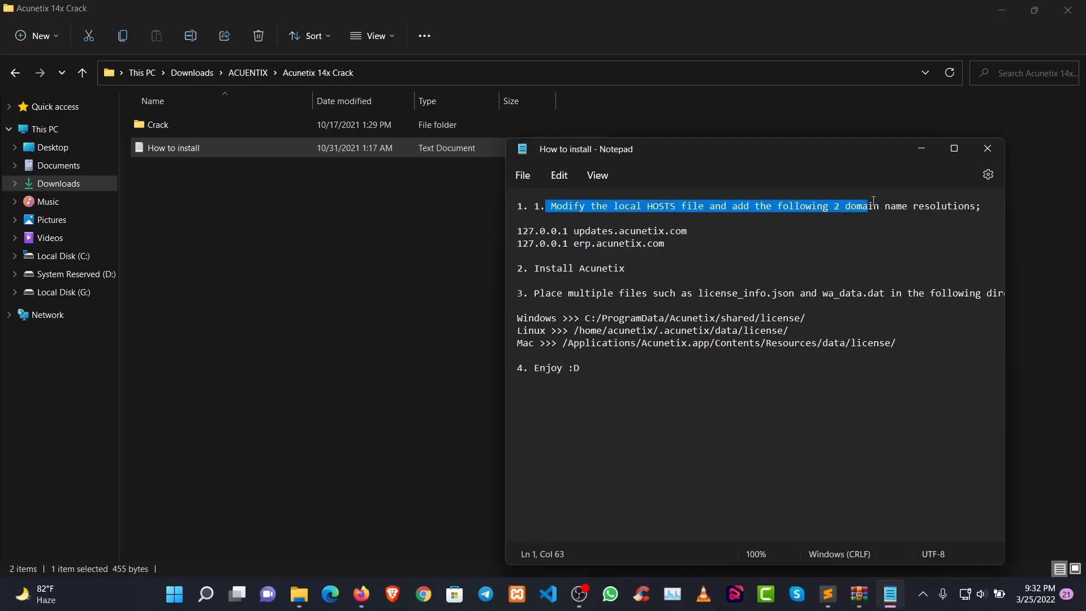
left_click(656, 292)
Switch to Firefox and search Google for "hosts file in windows" in a new tab
left_click(360, 602)
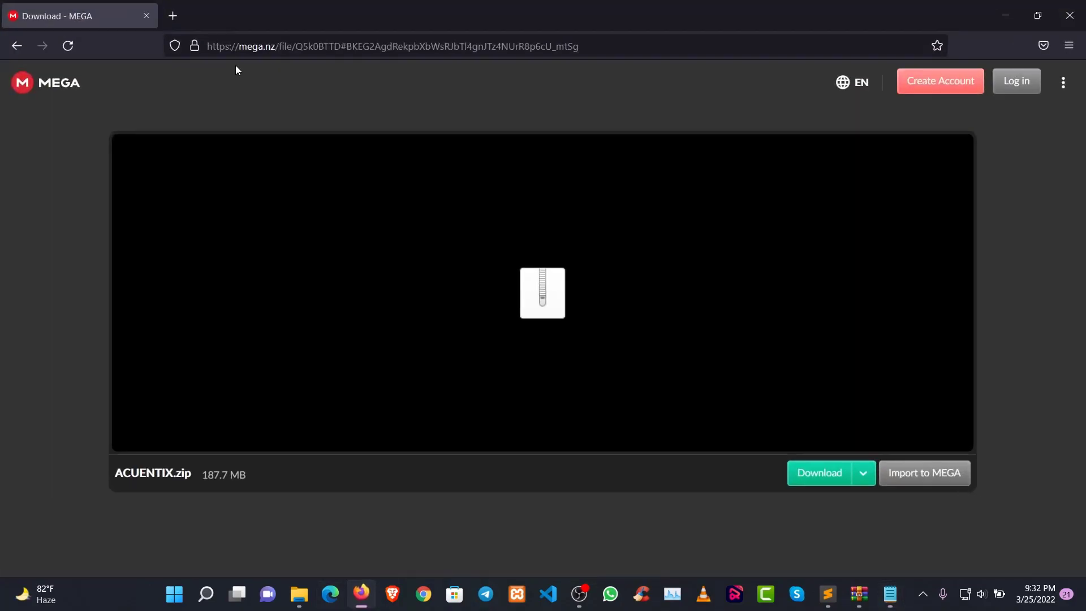
left_click(181, 16)
left_click(244, 46)
type("ho")
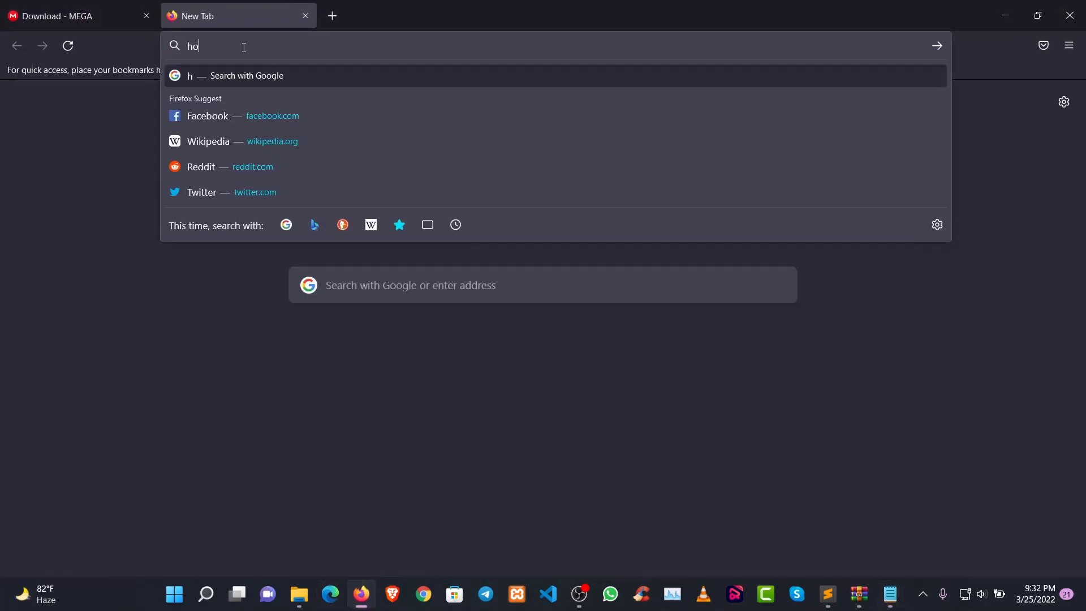
type("sts file l")
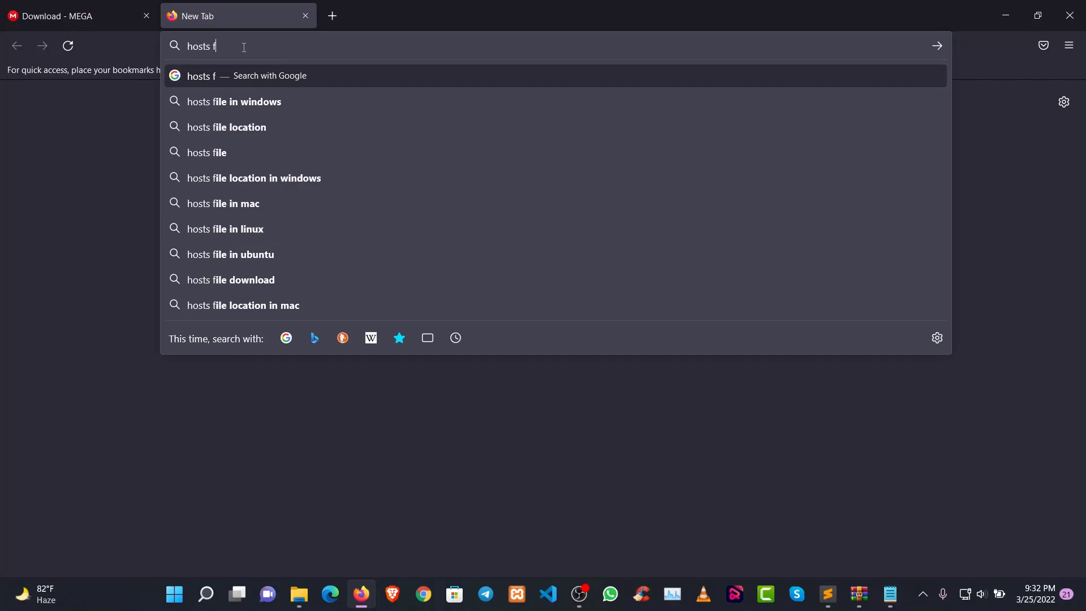
key("BackSpace")
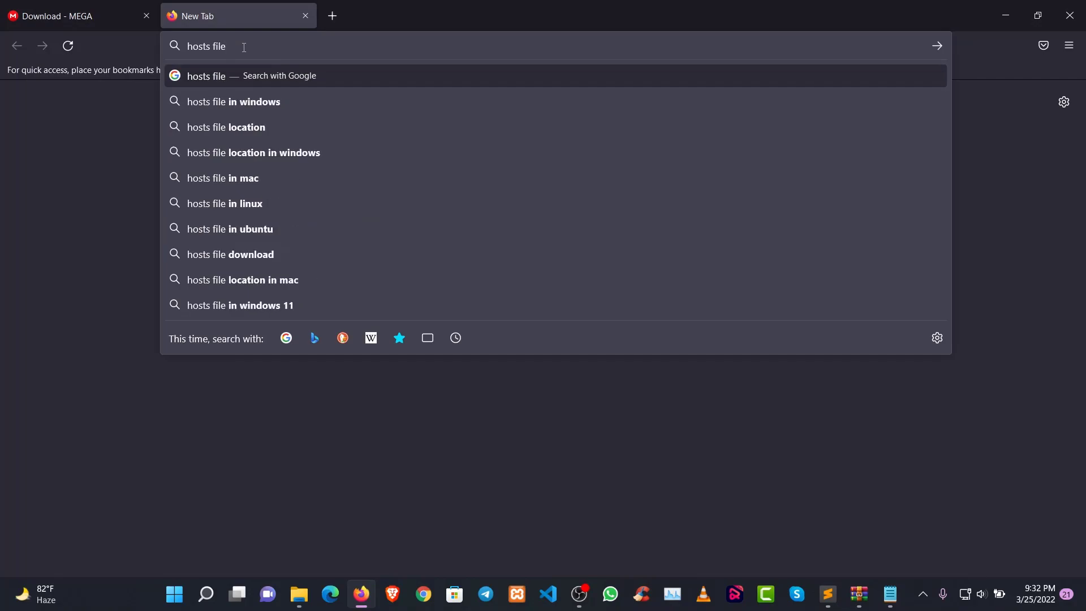
key("Down")
key("Return")
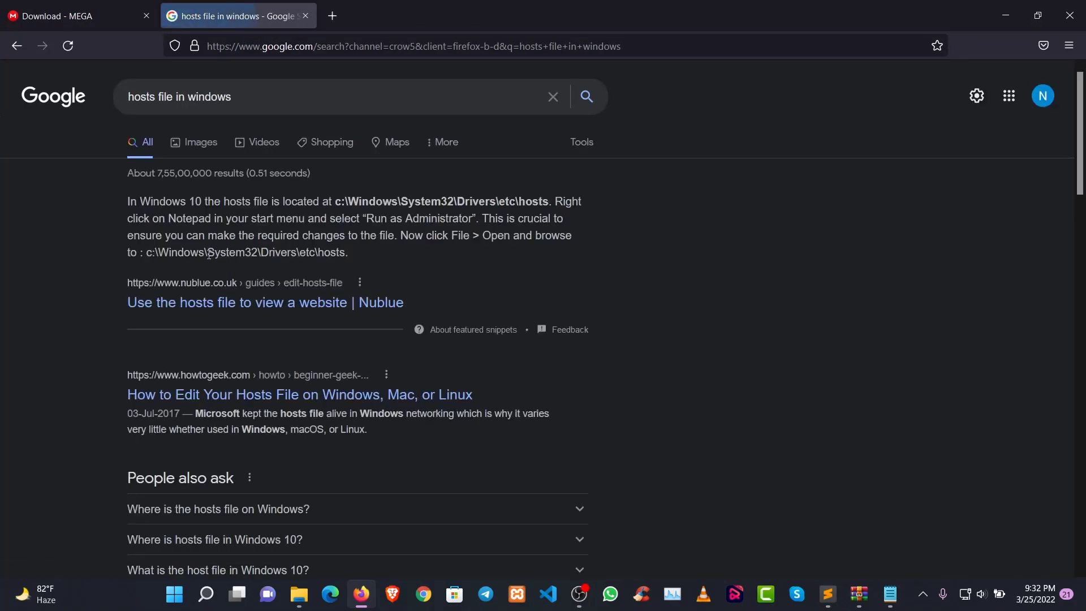
Copy the path c:\Windows\System32\Drivers\etc\hosts from the featured search result
left_click_drag(149, 254, 332, 252)
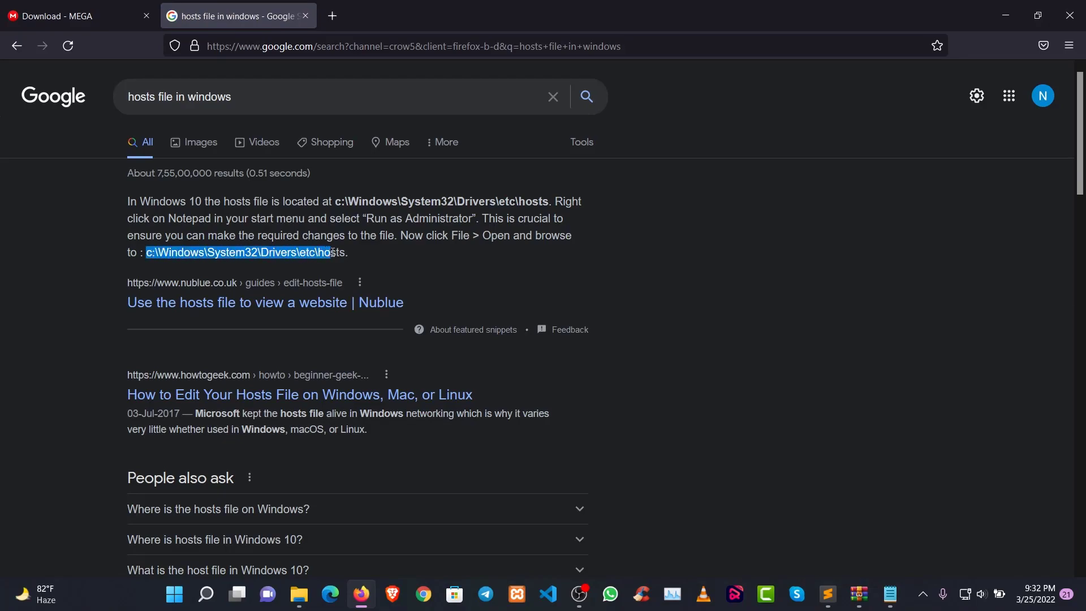
right_click(338, 253)
left_click(353, 260)
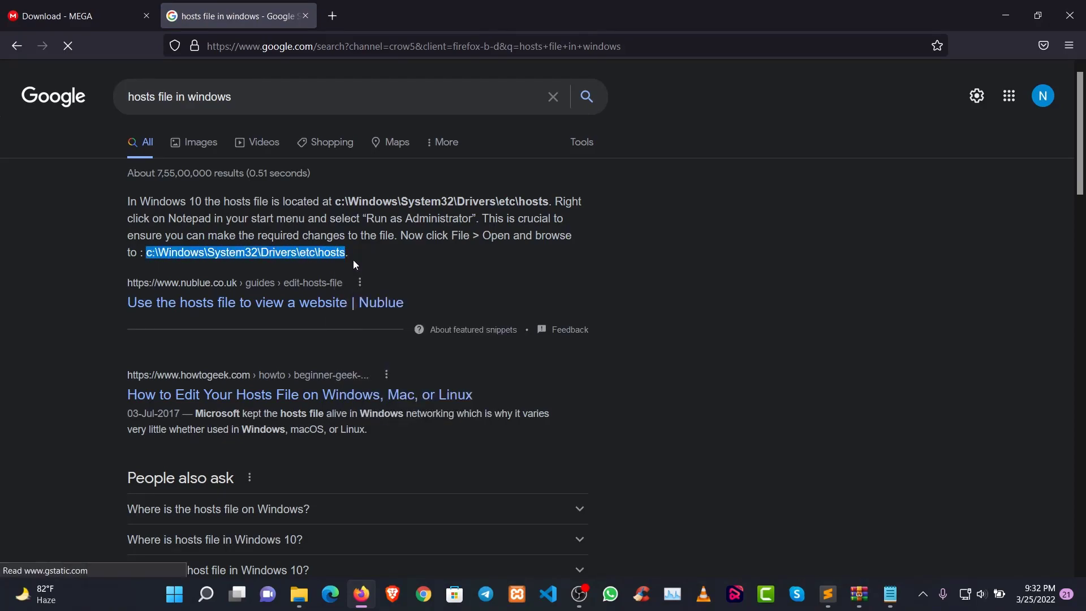
Try to open c:\Windows\System32\Drivers\etc\hosts through the Windows Run dialog, without choosing a program for it
key("super+r")
key("ctrl+v")
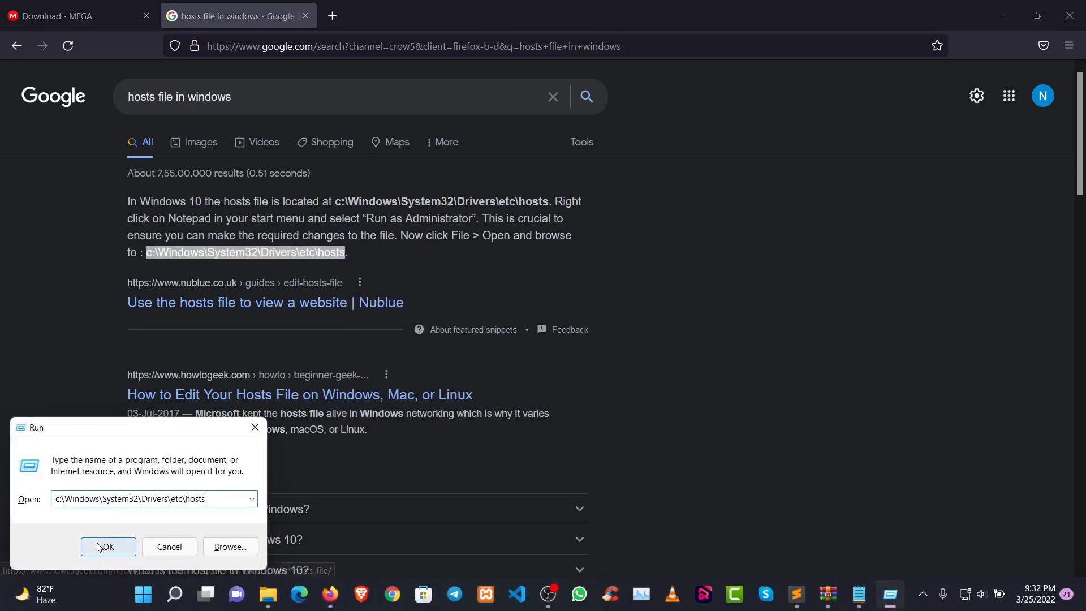
left_click(124, 544)
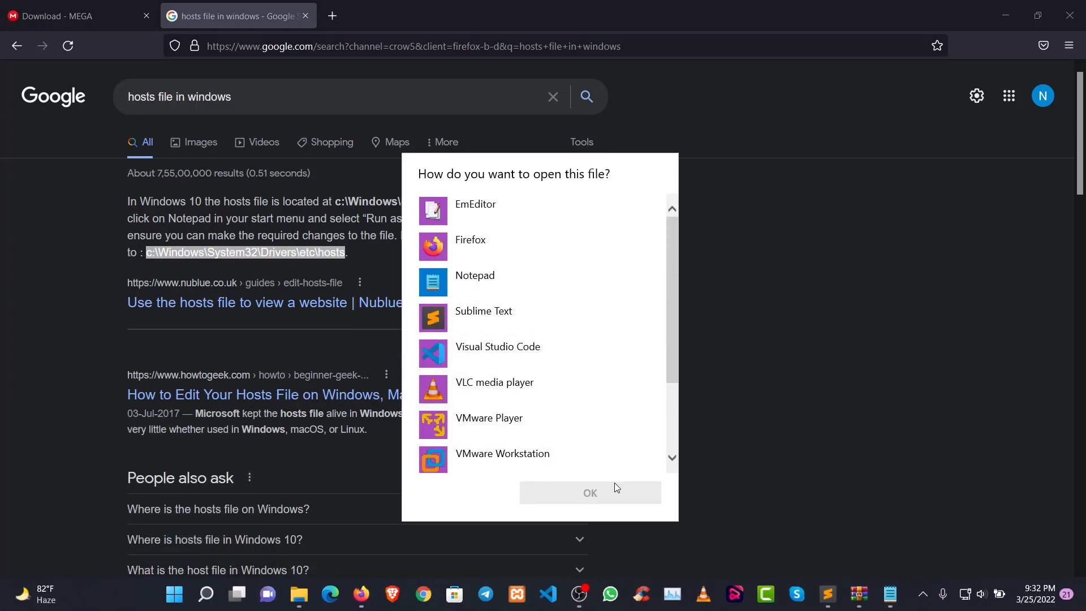
left_click(744, 466)
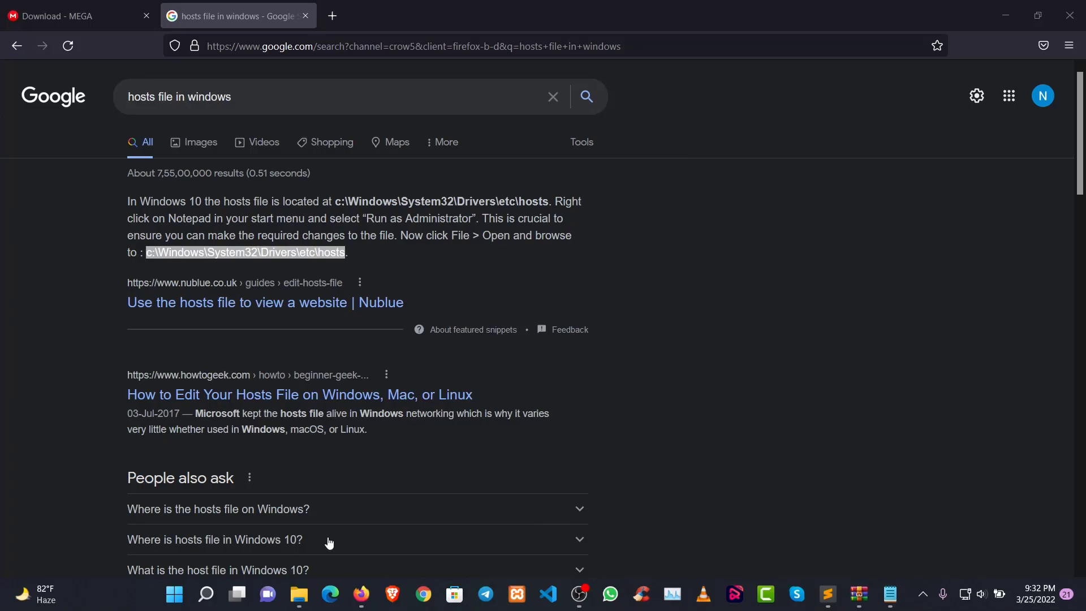
Open the folder c:\Windows\System32\Drivers\etc through the Windows Run dialog
key("super+r")
left_click(209, 500)
key("BackSpace")
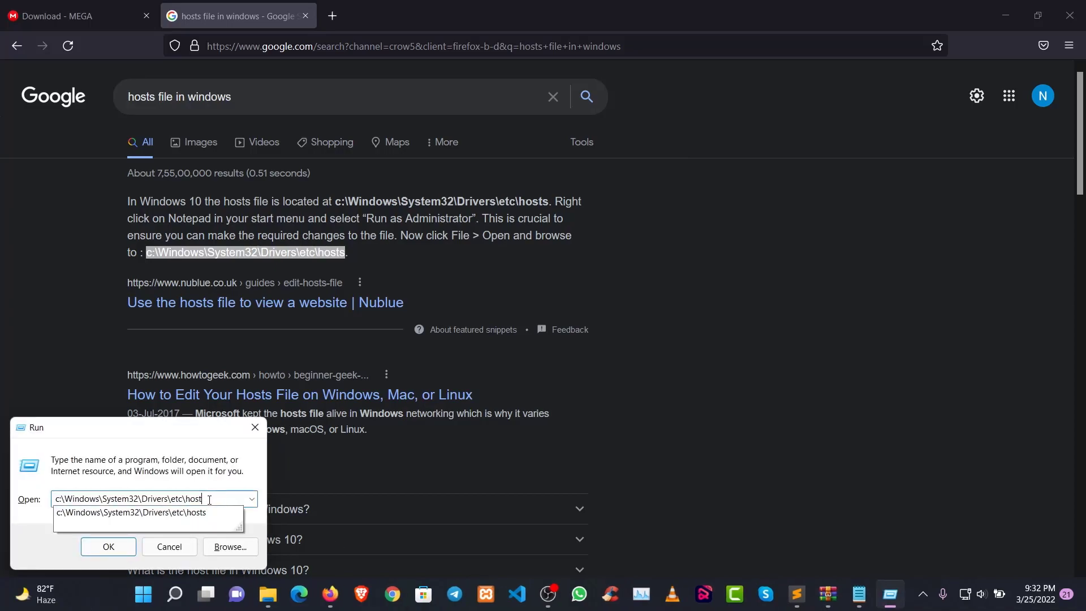
key("BackSpace")
key("Return")
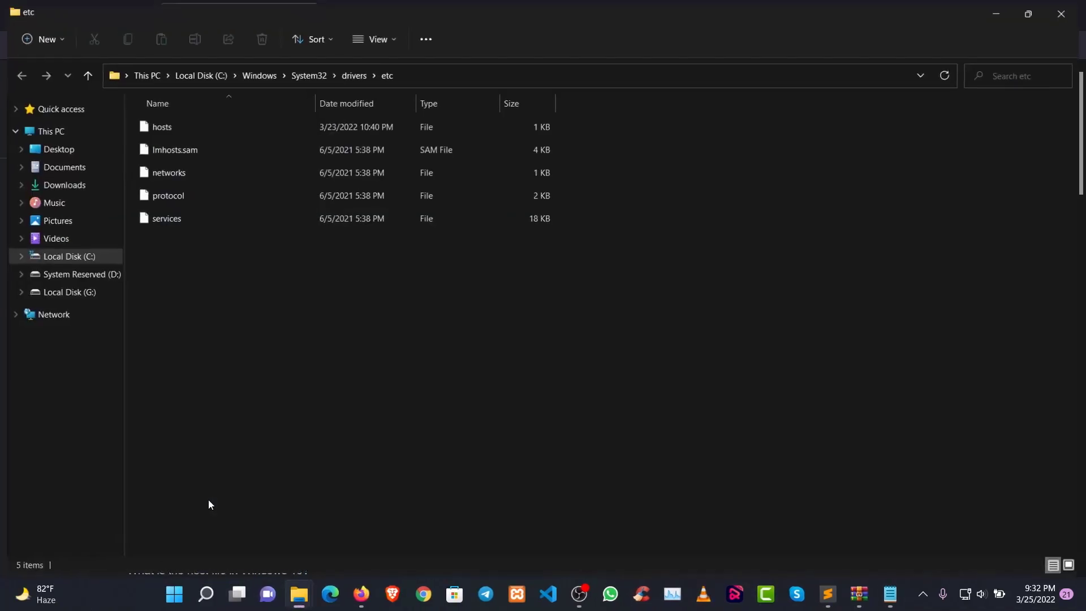
Open the hosts file in EmEditor and highlight the 127.0.0.1 entries for updates.acunetix.com and erp.acunetix.com
left_click(171, 127)
right_click(164, 128)
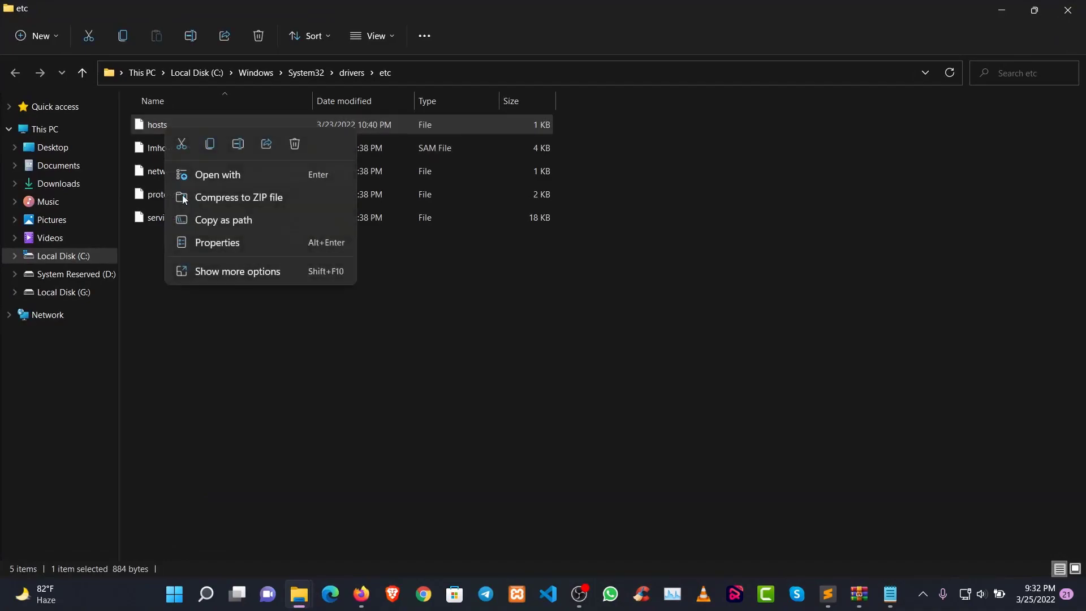
left_click(222, 176)
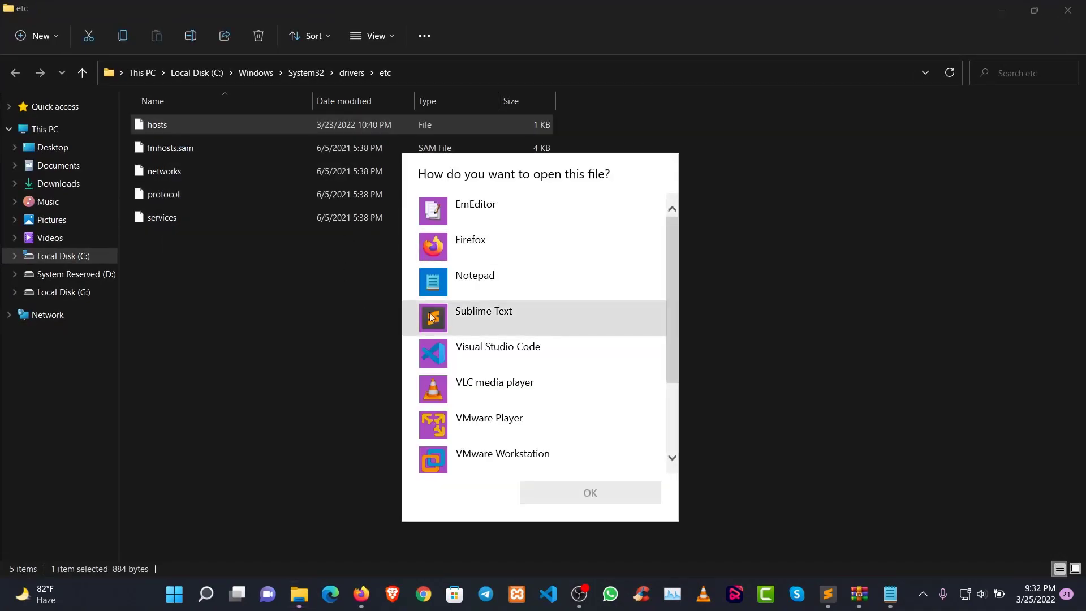
left_click(476, 347)
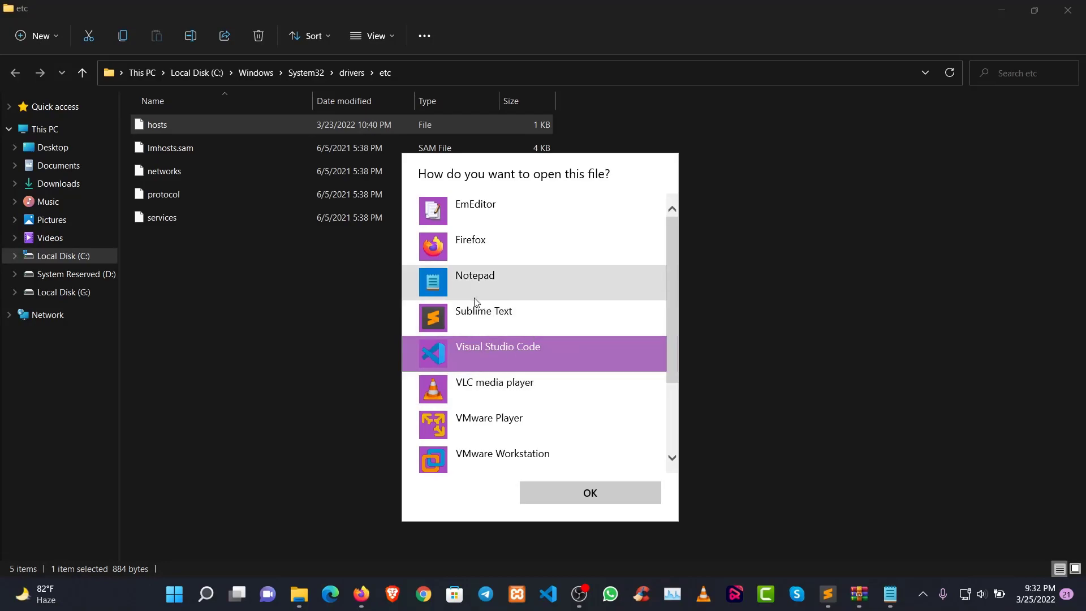
left_click(453, 211)
left_click(604, 490)
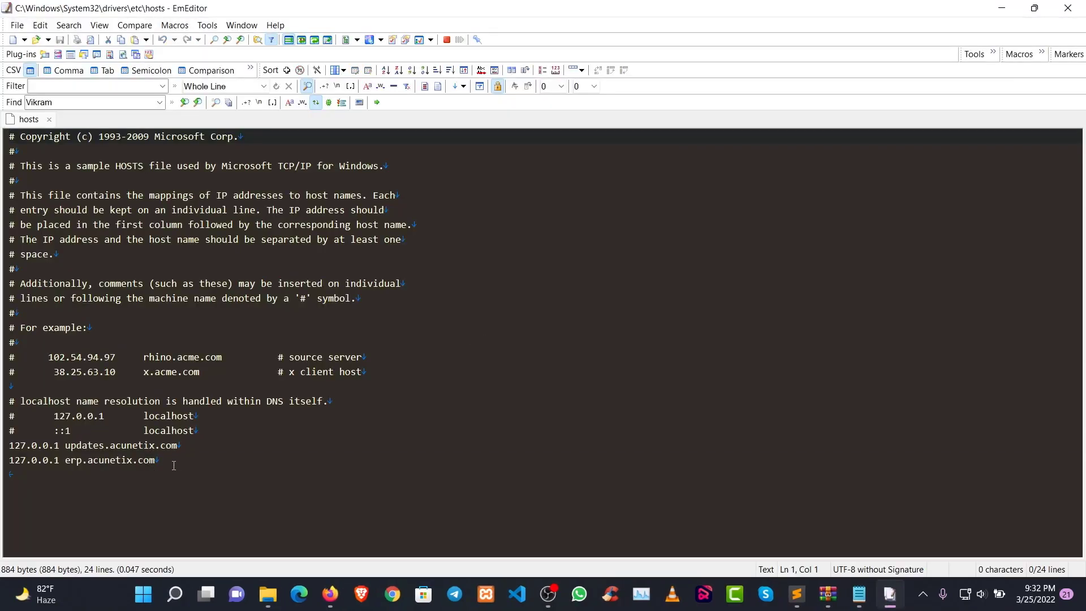
left_click_drag(173, 466, 1, 447)
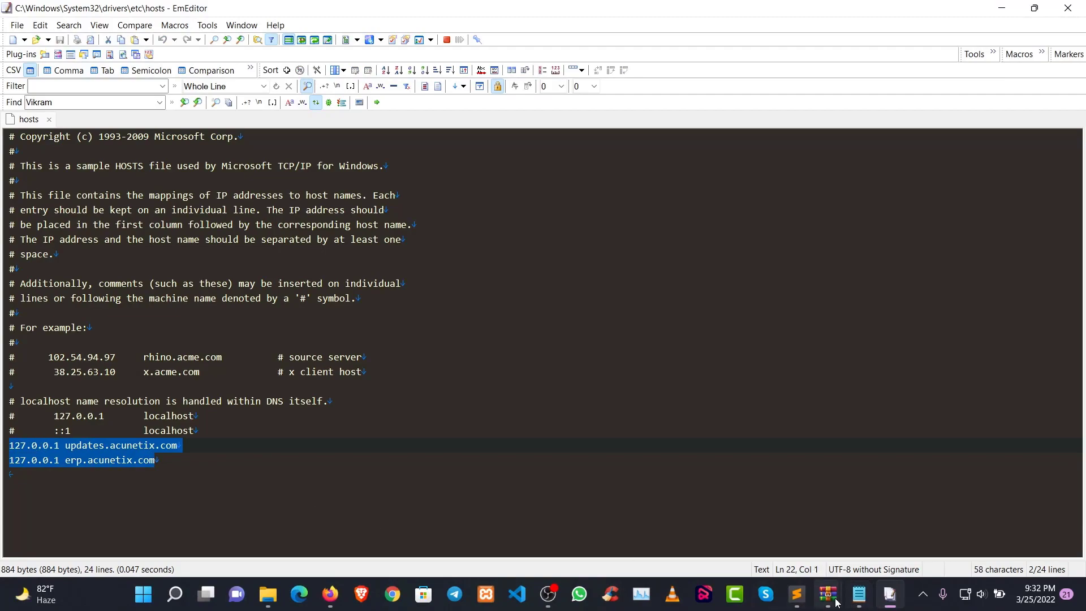
Switch to Sublime Text and add the note "I Had Already Added The Location....." below the existing lines
left_click(796, 594)
key("Return")
key("Return")
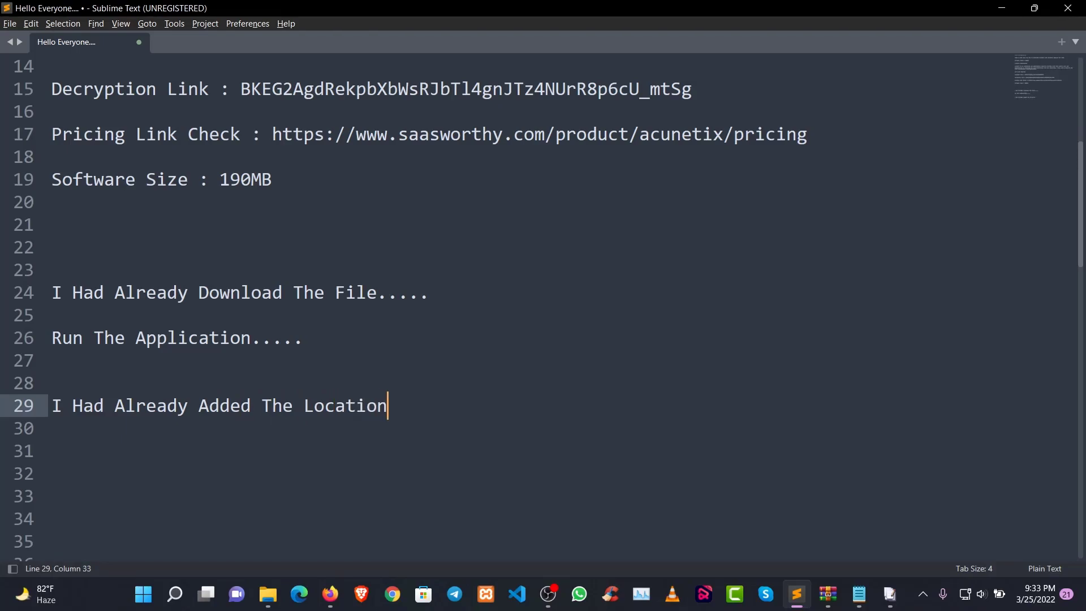
left_click(1001, 8)
Close the hosts file, the etc folder and the Google search tab, and return to the How to install text file
left_click(1075, 16)
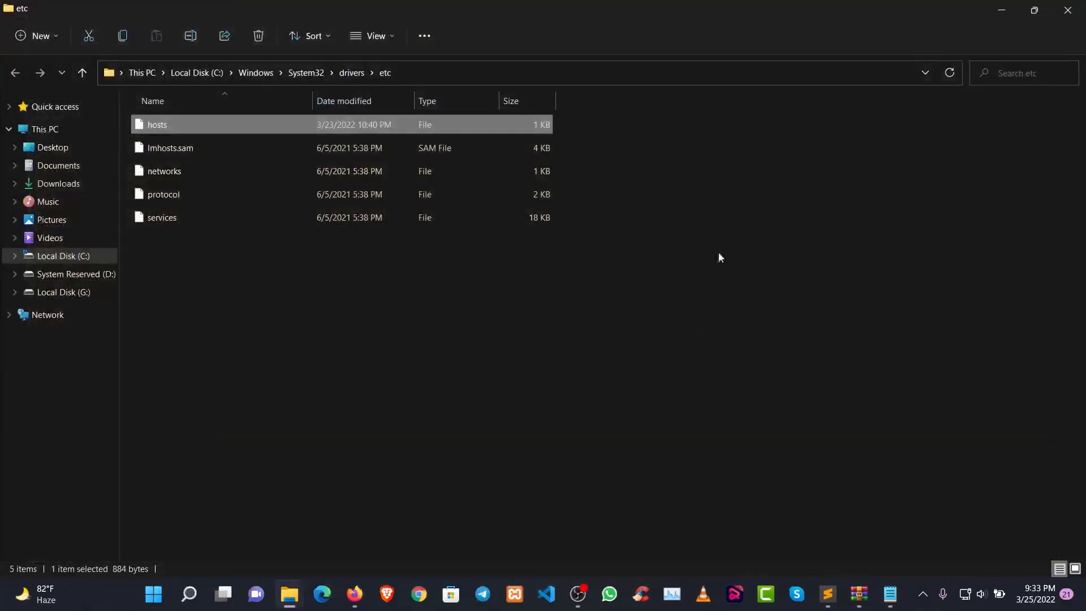
left_click(1067, 10)
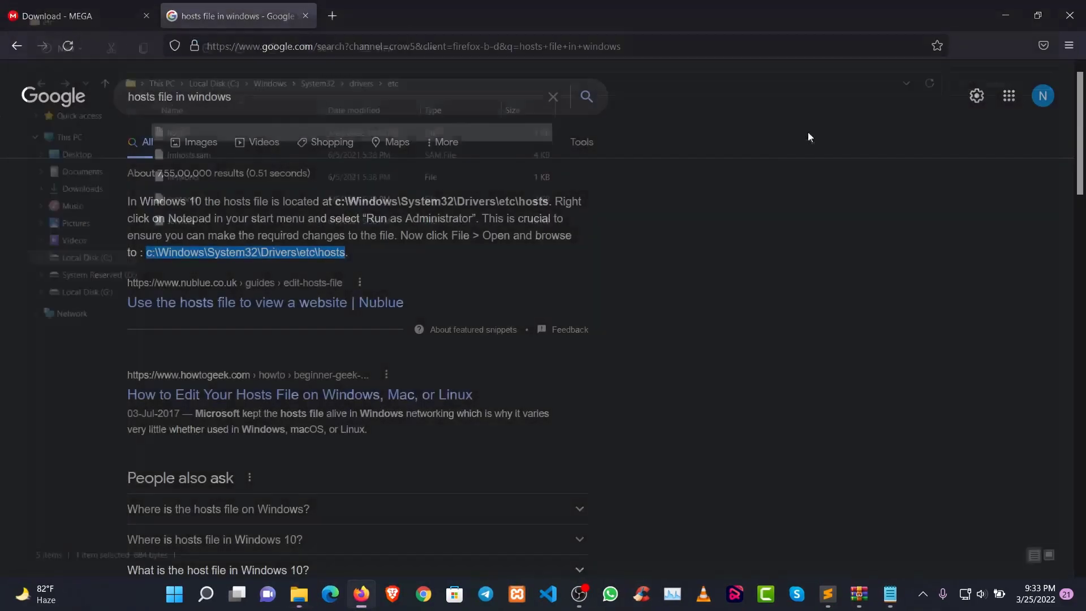
left_click(305, 16)
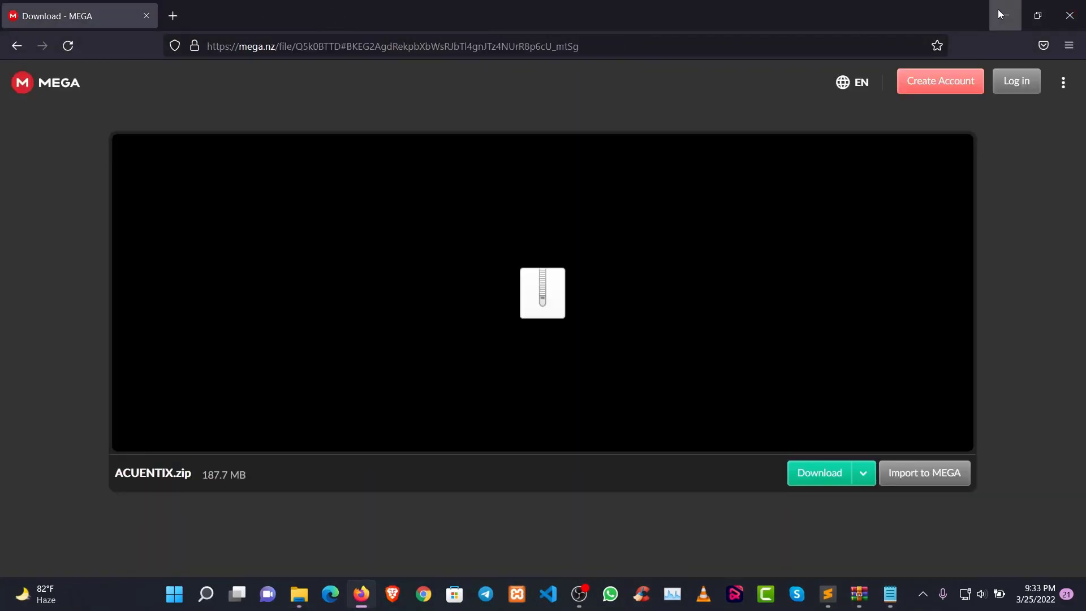
left_click(997, 9)
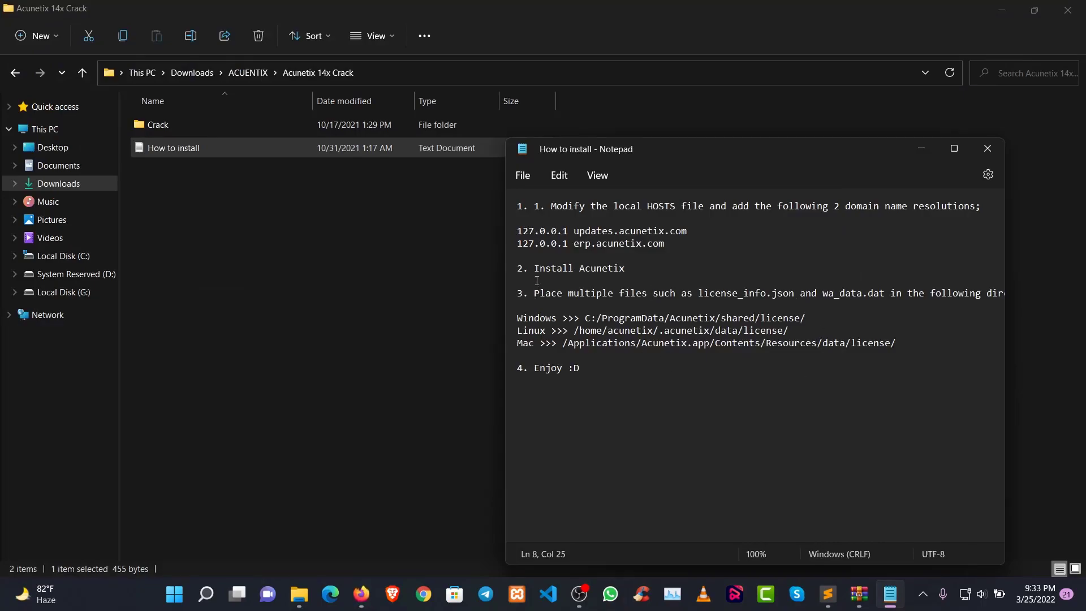
Read instructions 2 and 3 about installing Acunetix and placing license_info.json and wa_data.dat
left_click_drag(534, 268, 634, 268)
left_click_drag(533, 295, 1047, 297)
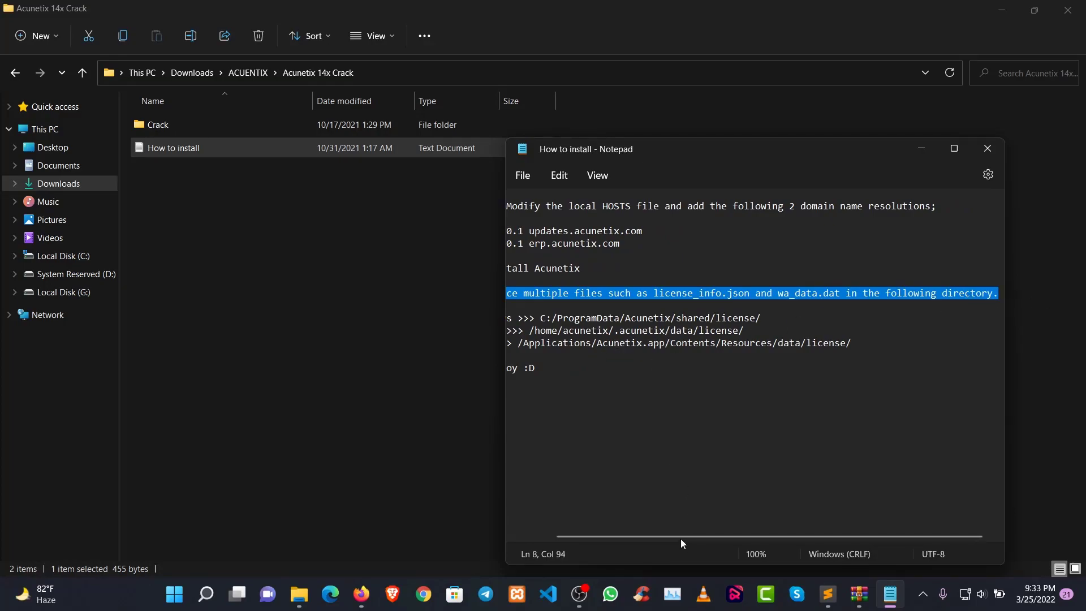
left_click_drag(681, 538, 601, 539)
Copy the Windows license directory line from the instructions into the Sublime Text notes, two lines below the last note
left_click_drag(518, 318, 796, 317)
right_click(801, 319)
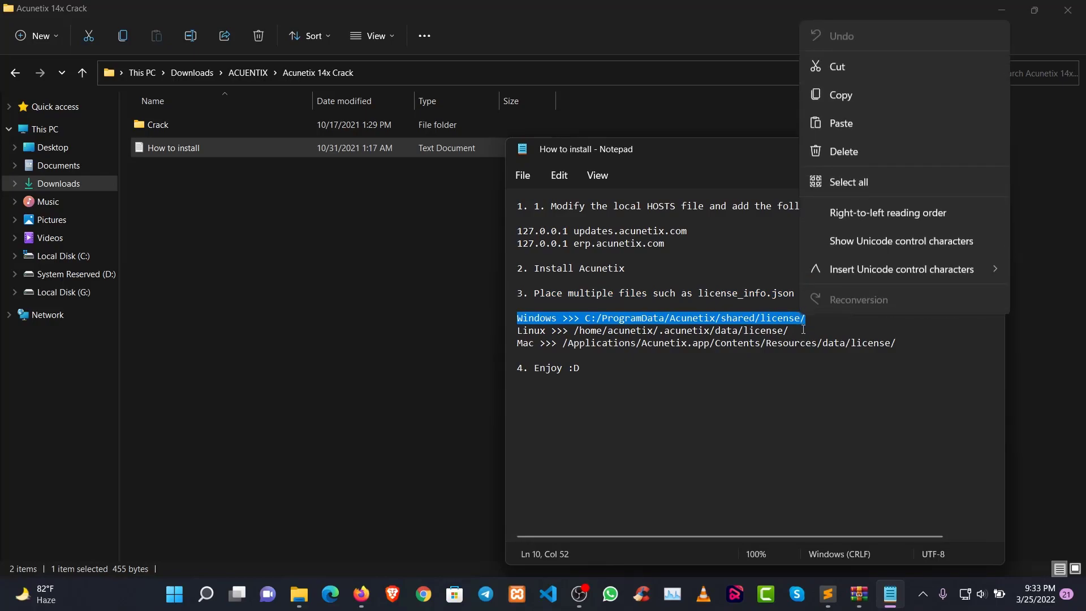
left_click(851, 97)
left_click(829, 594)
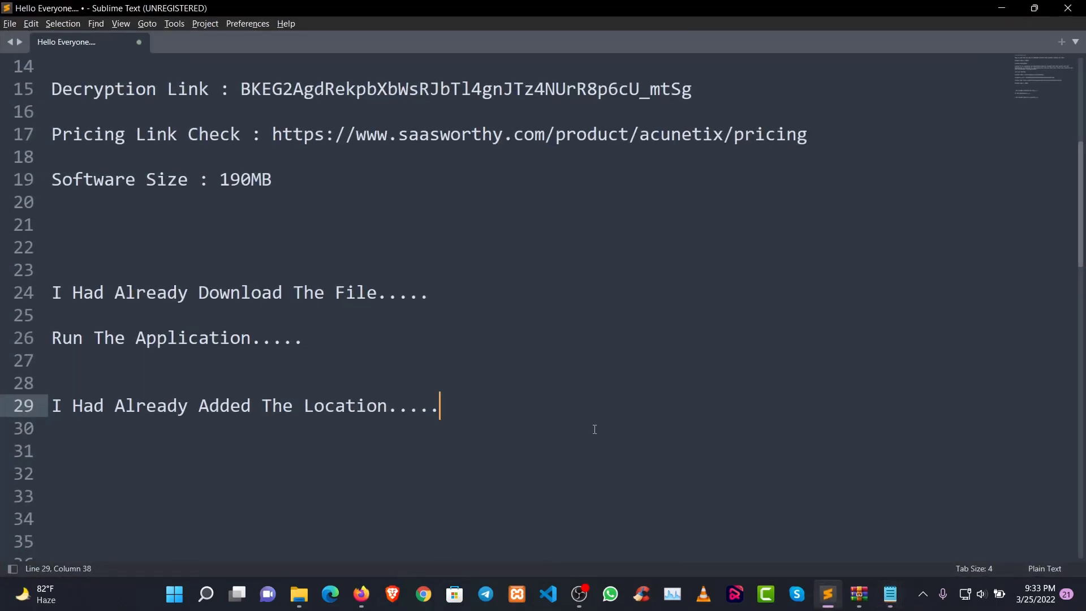
key("Return")
key("Return")
key("ctrl+v")
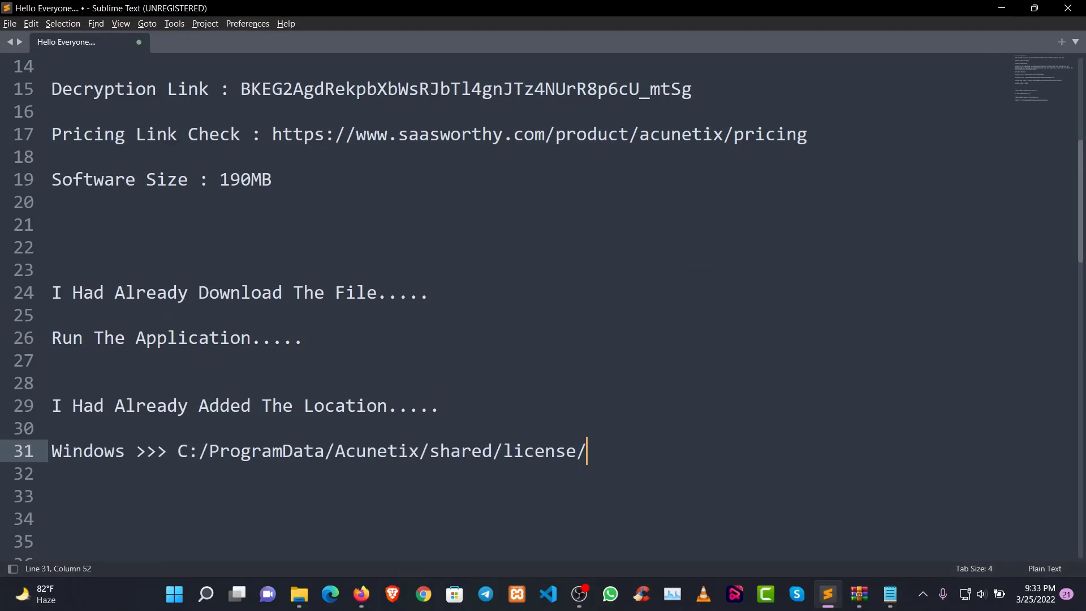
Copy the path C:/ProgramData/Acunetix/shared/license/ from the notes and open that folder through the Windows Run dialog
left_click_drag(177, 459, 585, 453)
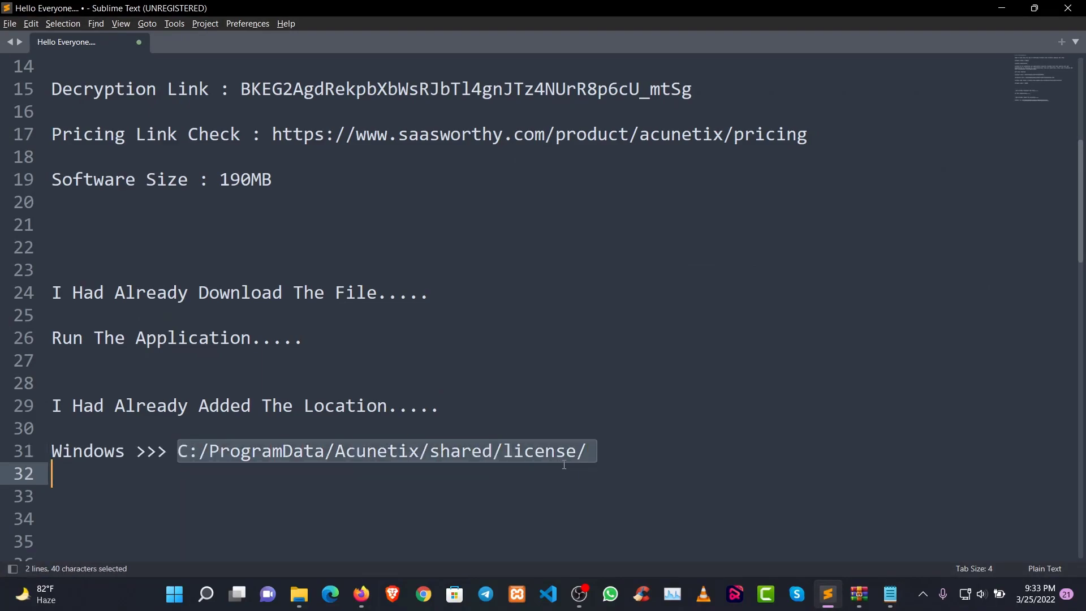
right_click(582, 452)
left_click(626, 358)
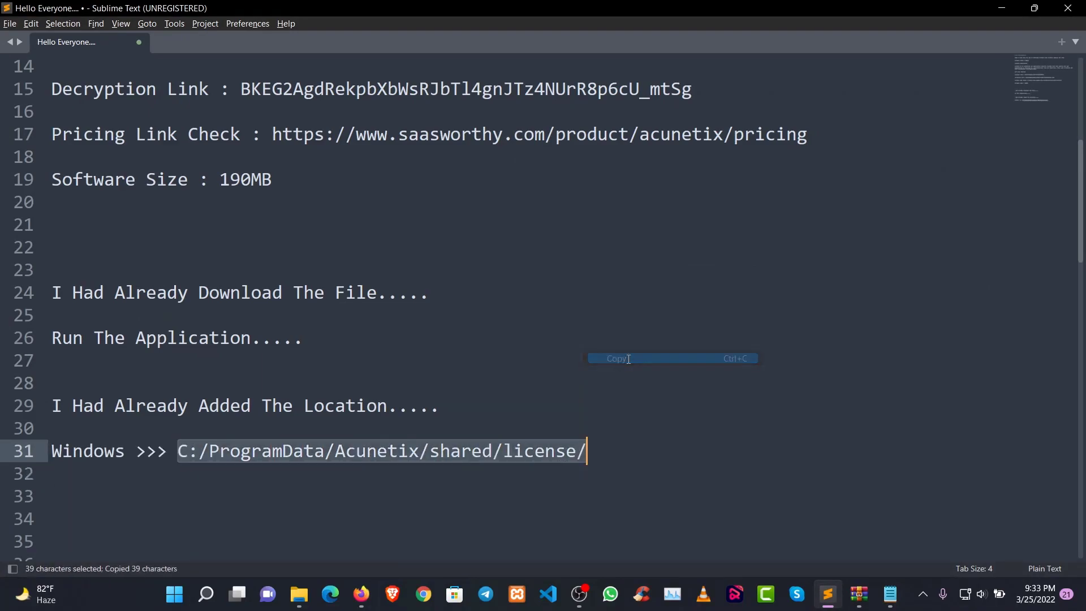
key("super+r")
key("ctrl+v")
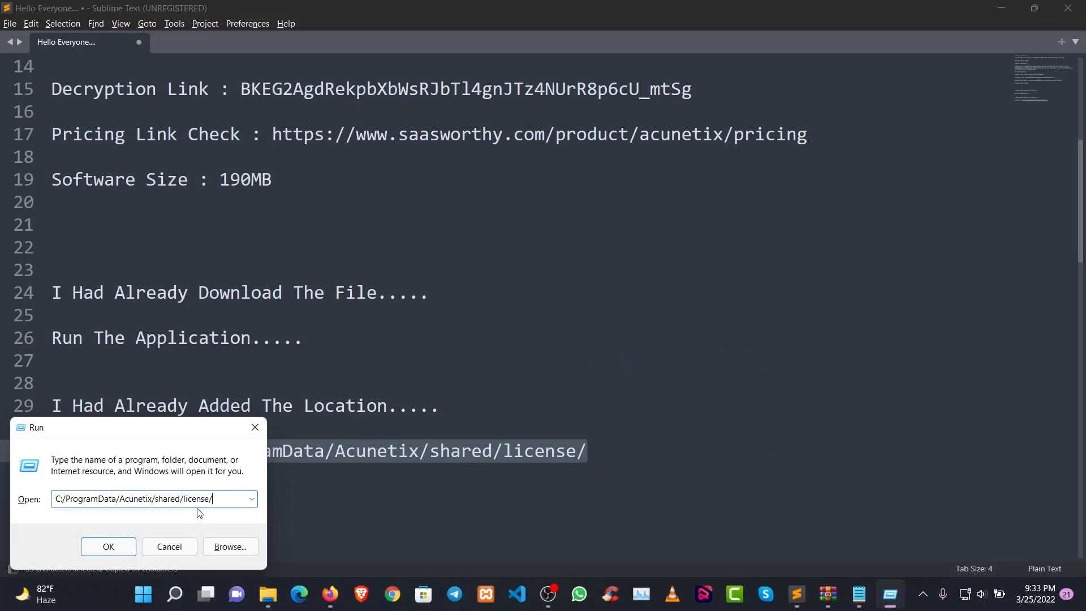
left_click(115, 550)
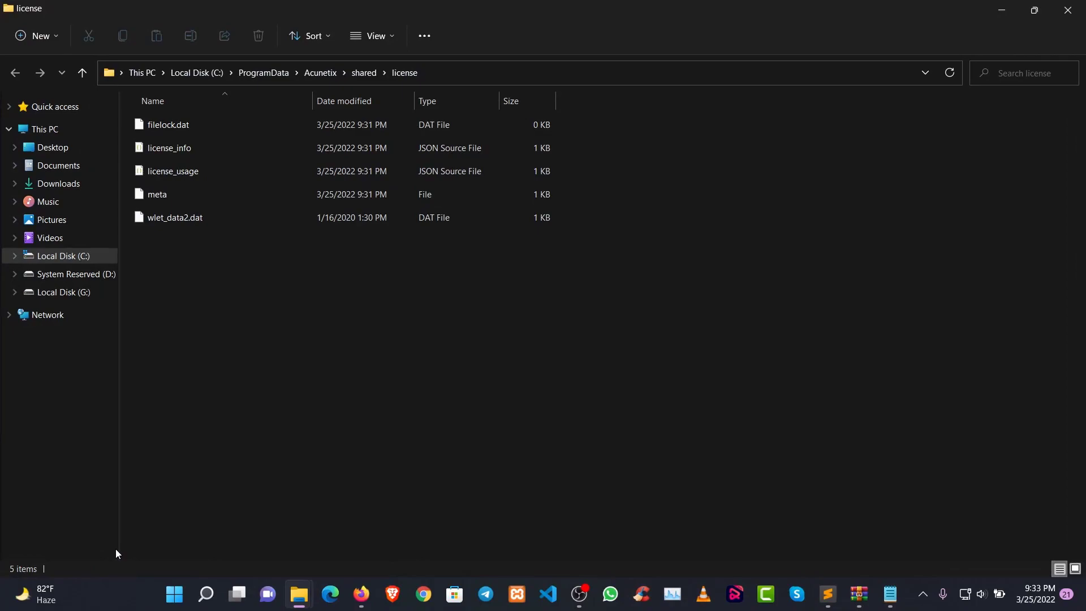
Arrange the license folder window side by side with the Acunetix 14x Crack folder window
left_click(1033, 10)
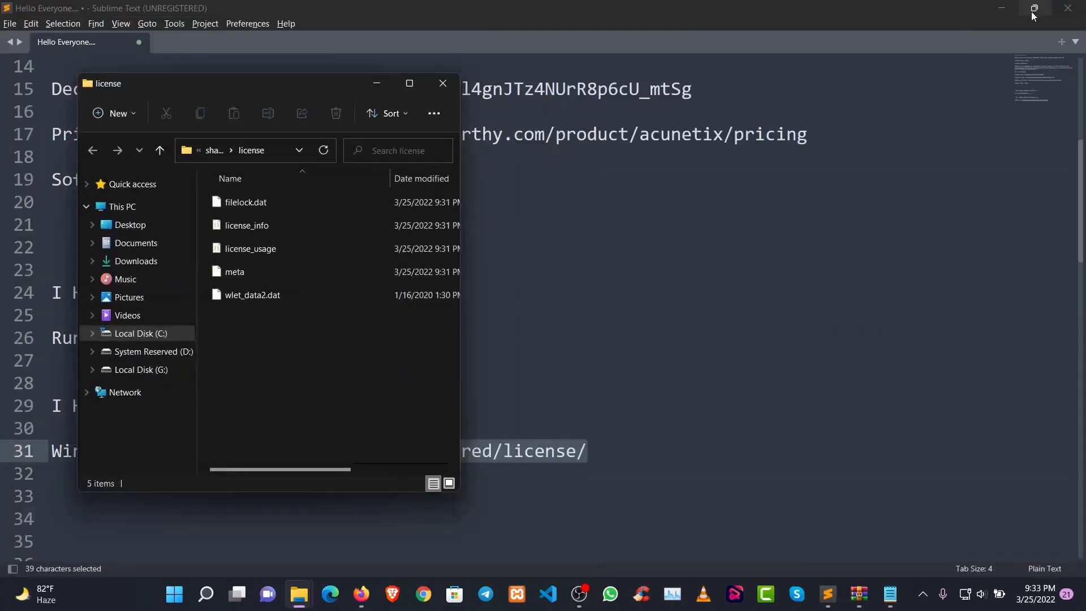
left_click(410, 83)
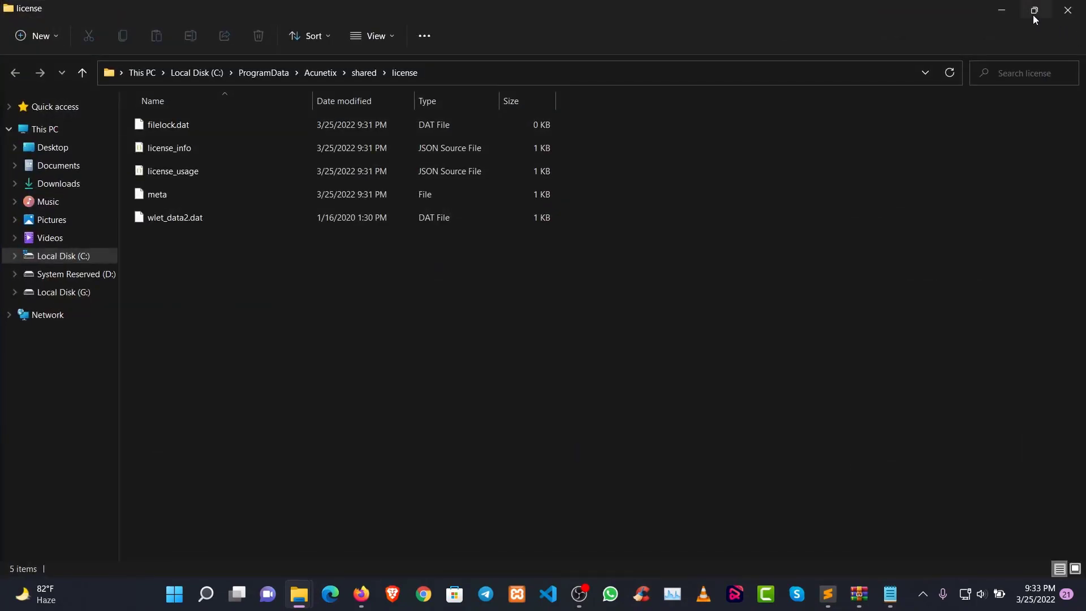
mouse_move(1033, 14)
left_click(983, 52)
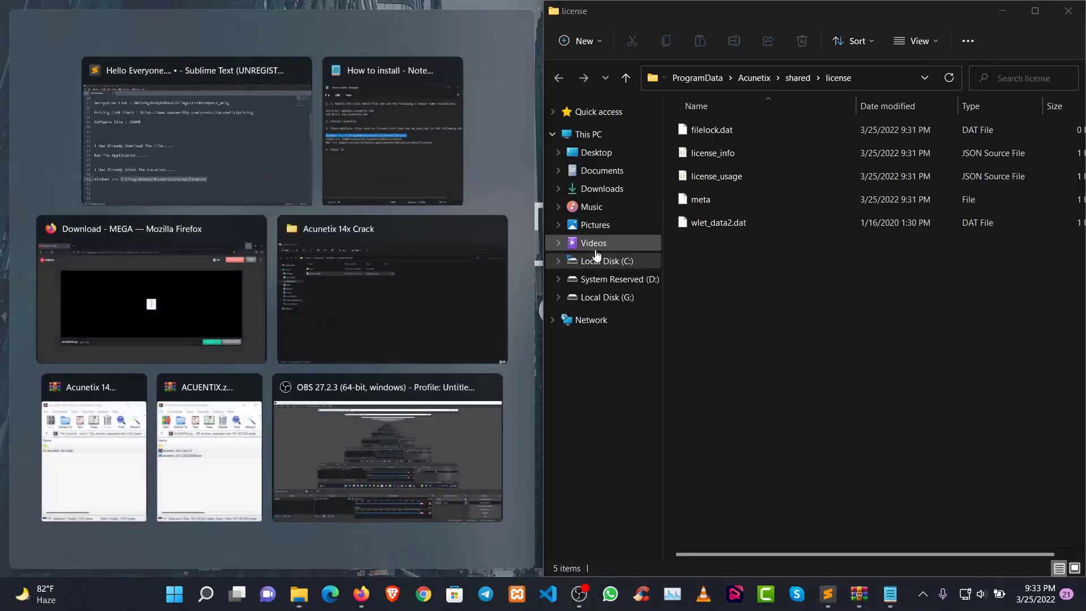
left_click(346, 294)
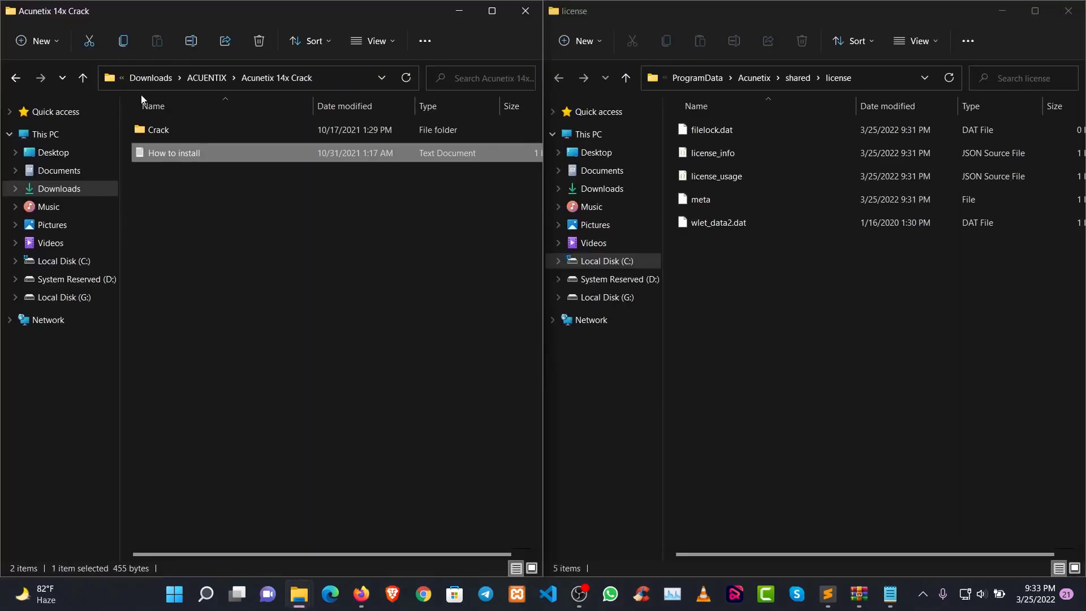
Move license_info and wa_data.dat from the Crack folder into the license folder, replacing the existing file, and close both folder windows
double_click(164, 136)
left_click_drag(196, 217, 816, 447)
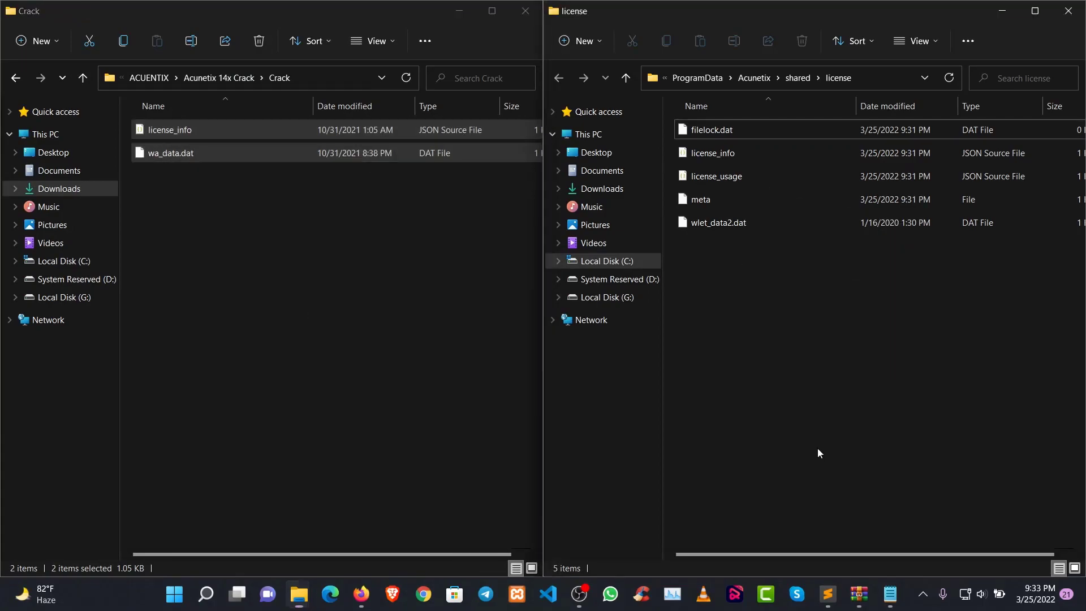
left_click(283, 240)
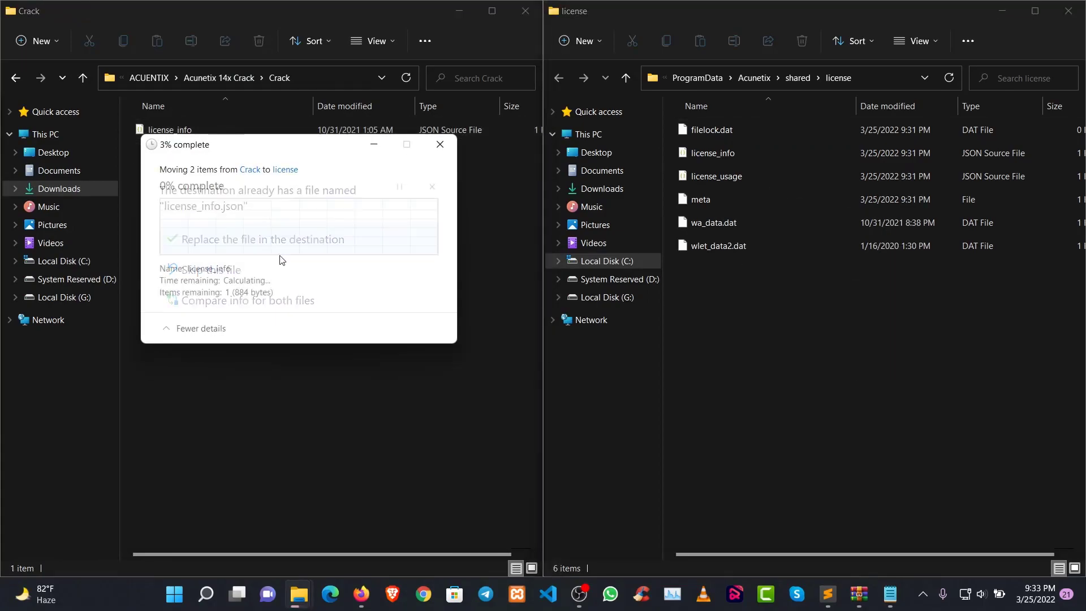
left_click(524, 10)
left_click(1078, 19)
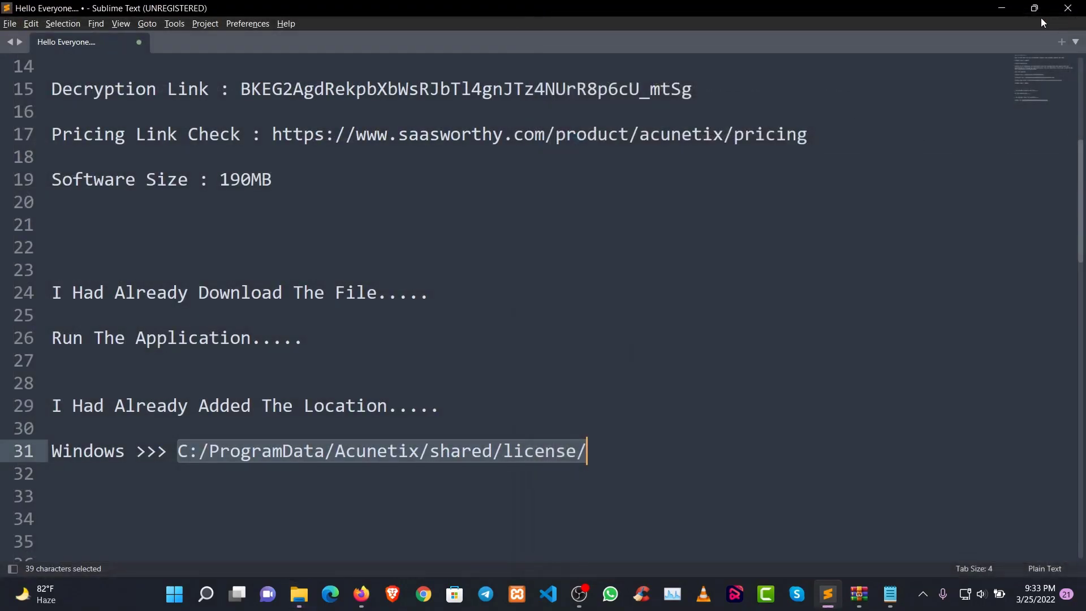
Add the note "Thats It....." two lines below the license path in the Sublime Text notes
scroll(354, 381, "down", 3)
left_click(679, 250)
key("Return")
key("Return")
type("Thats I")
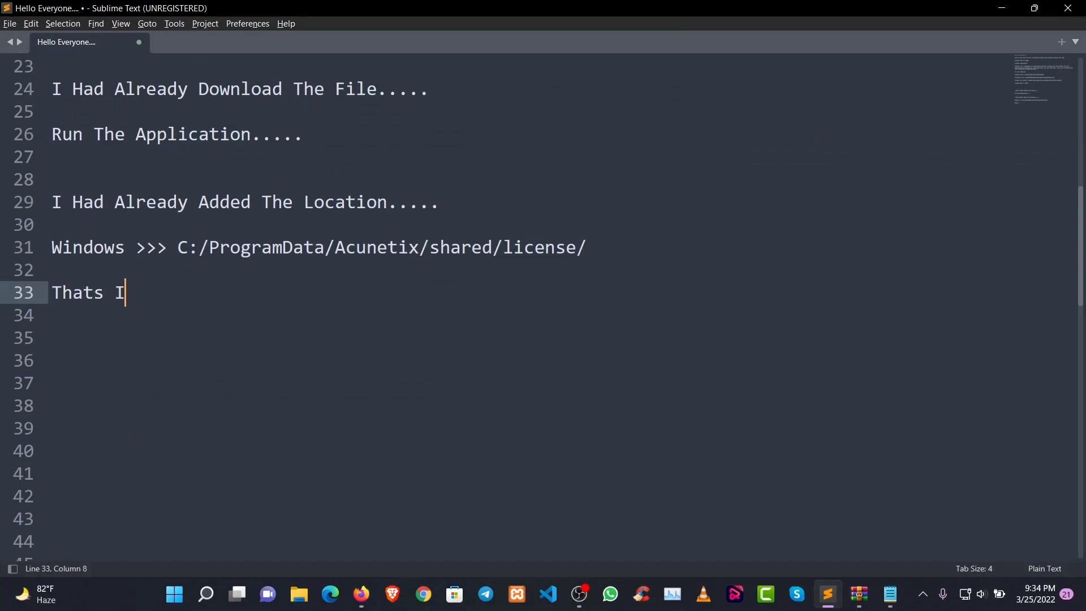
type("t.....")
Add the note "Lets Run The Software....." two lines below "Thats It....."
key("Return")
key("Return")
type("Lets Run ")
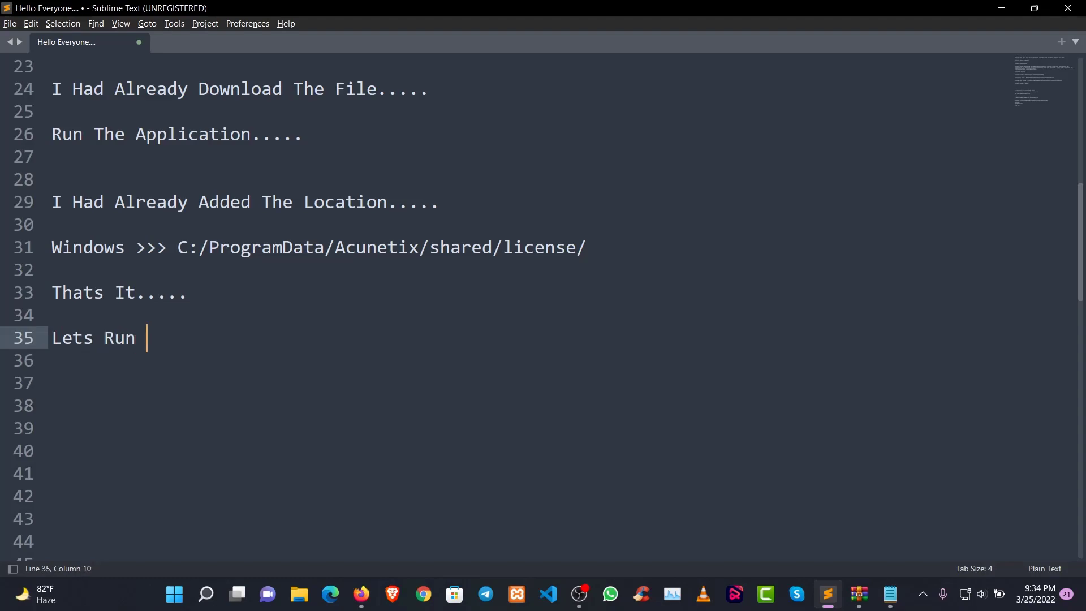
type("The Softwatre")
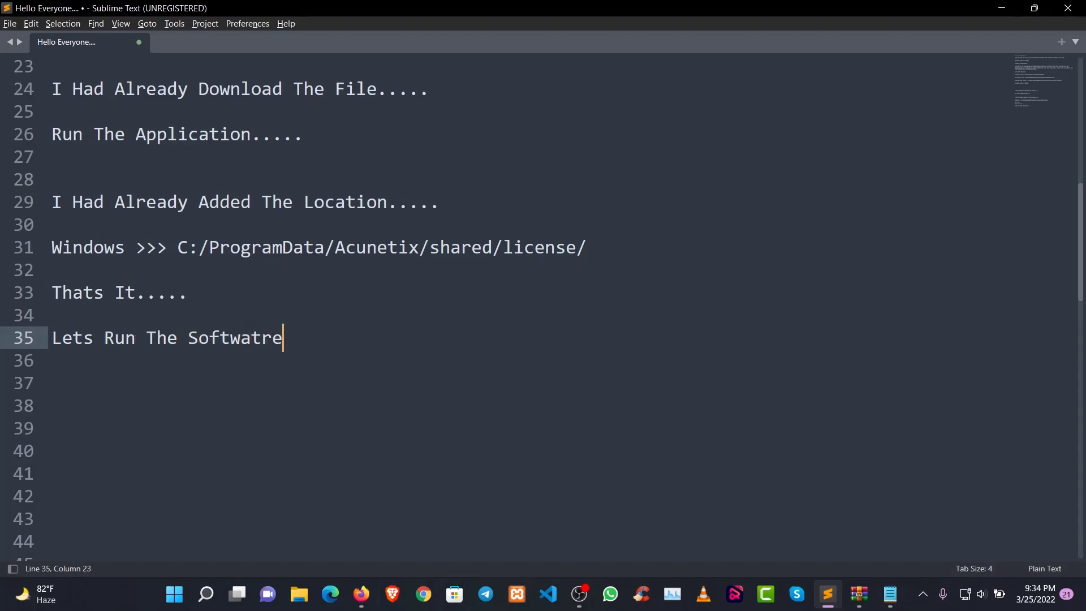
key("BackSpace")
key("BackSpace")
key("BackSpace")
key("BackSpace")
key("BackSpace")
key("BackSpace")
type("re")
Search Windows for "Acu" and open the Acunetix website result to reach its sign-in page
left_click(175, 594)
type("Ac")
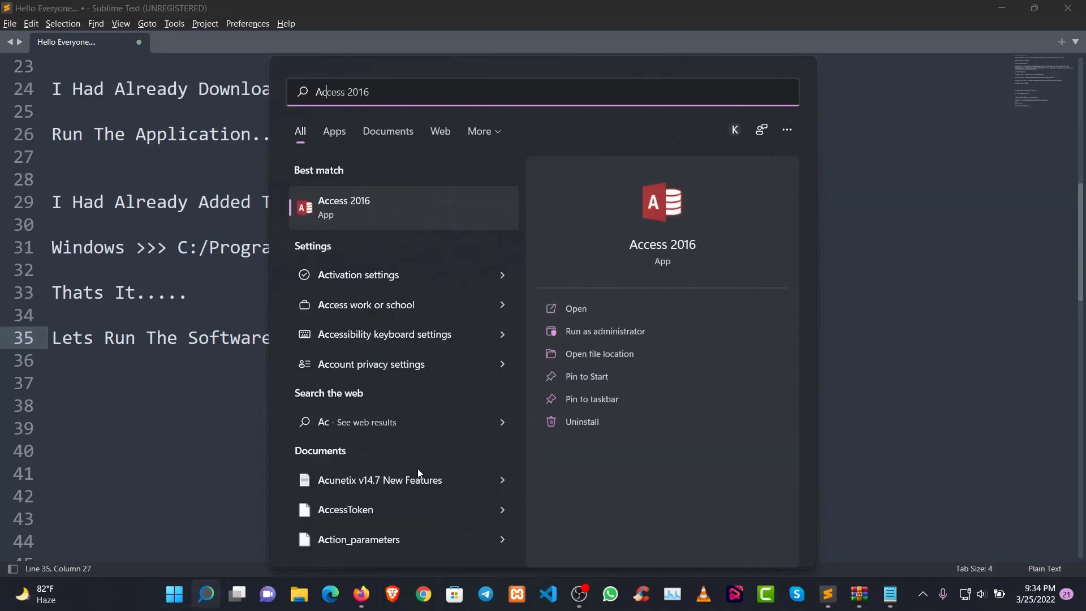
type("u")
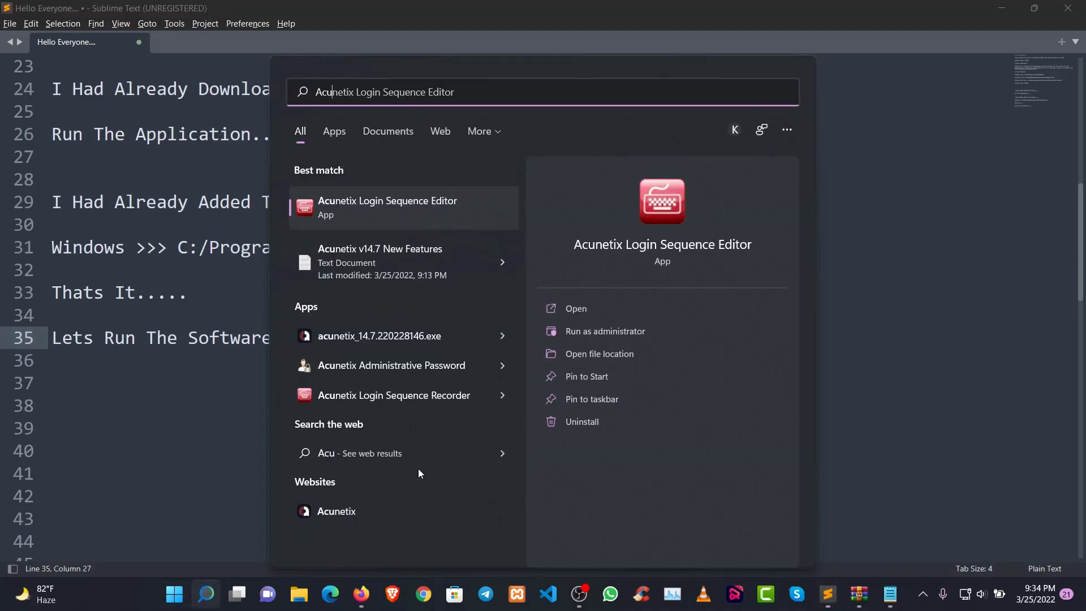
left_click(349, 516)
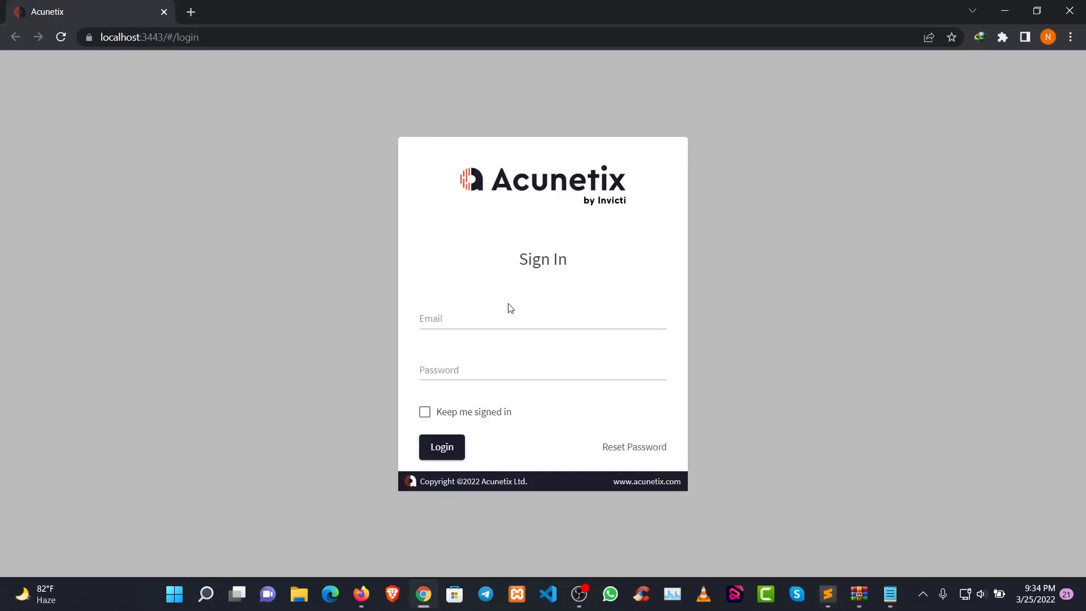
Sign in to the local Acunetix site with the account's e-mail and password
left_click(496, 316)
type("test@gmail.com")
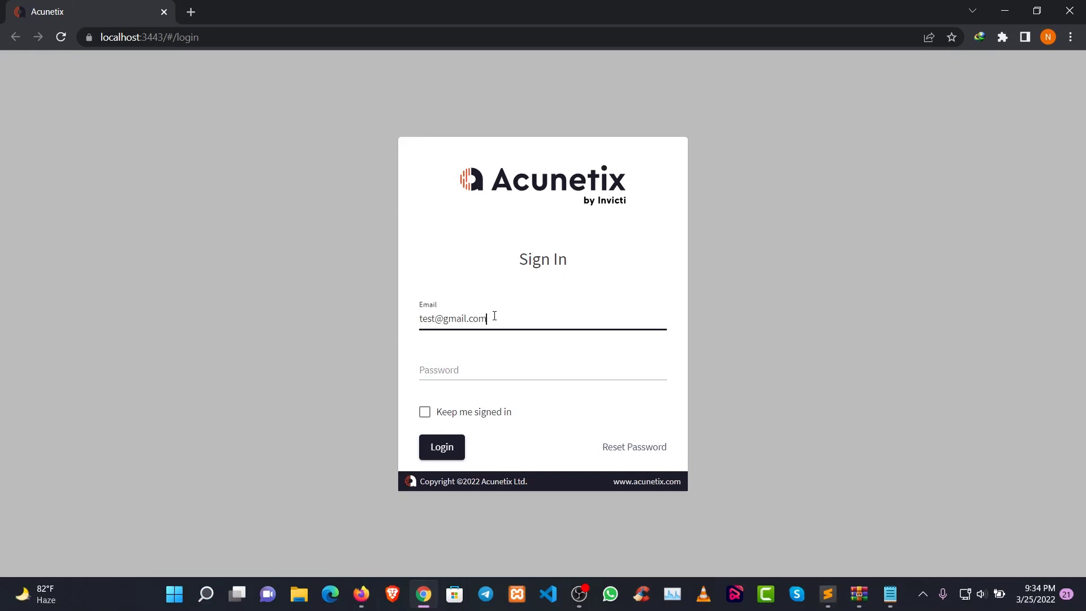
key("Tab")
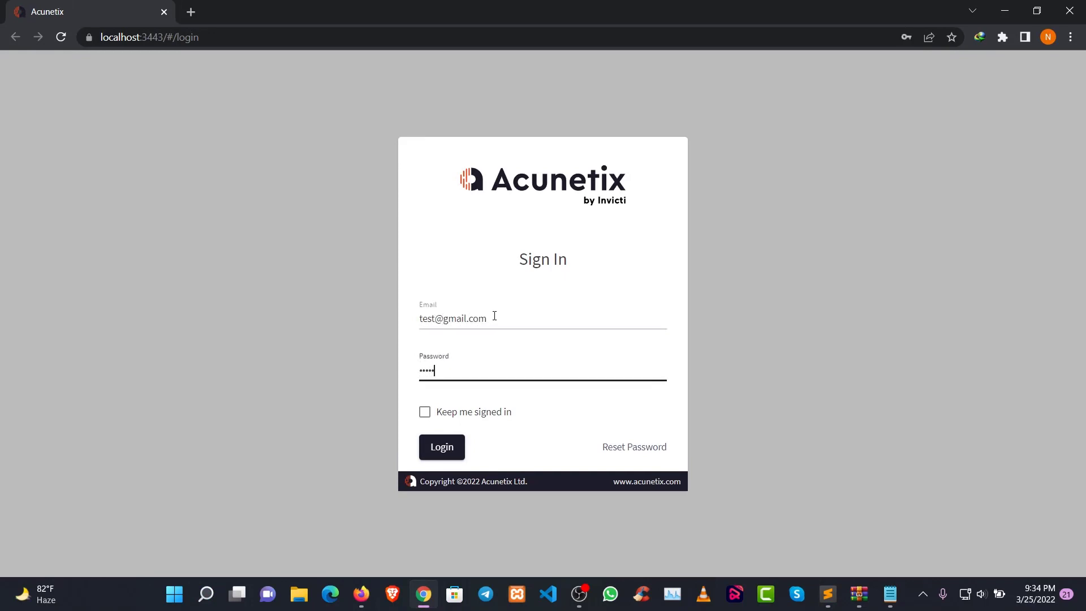
key("Return")
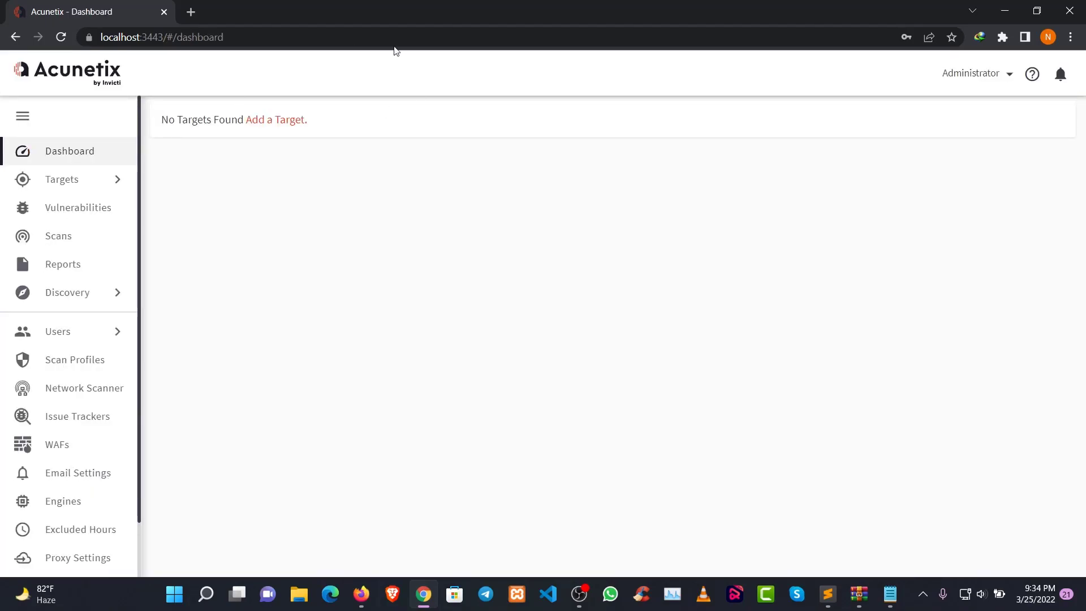
Open the administrator's profile and examine the license details, including the key, edition, product status and licensed targets
left_click(987, 73)
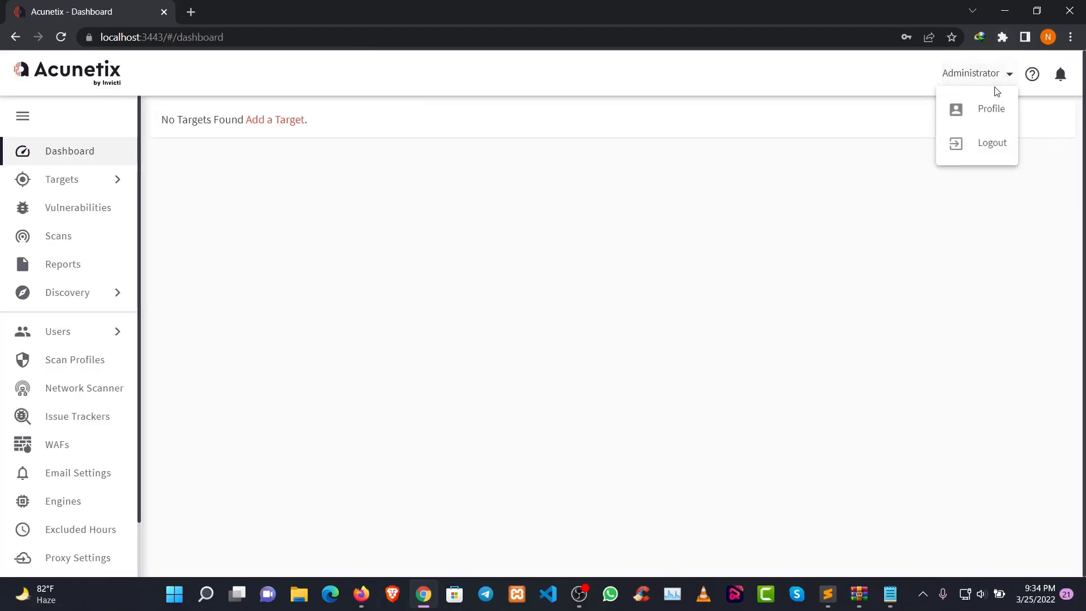
left_click(976, 107)
scroll(806, 219, "down", 3)
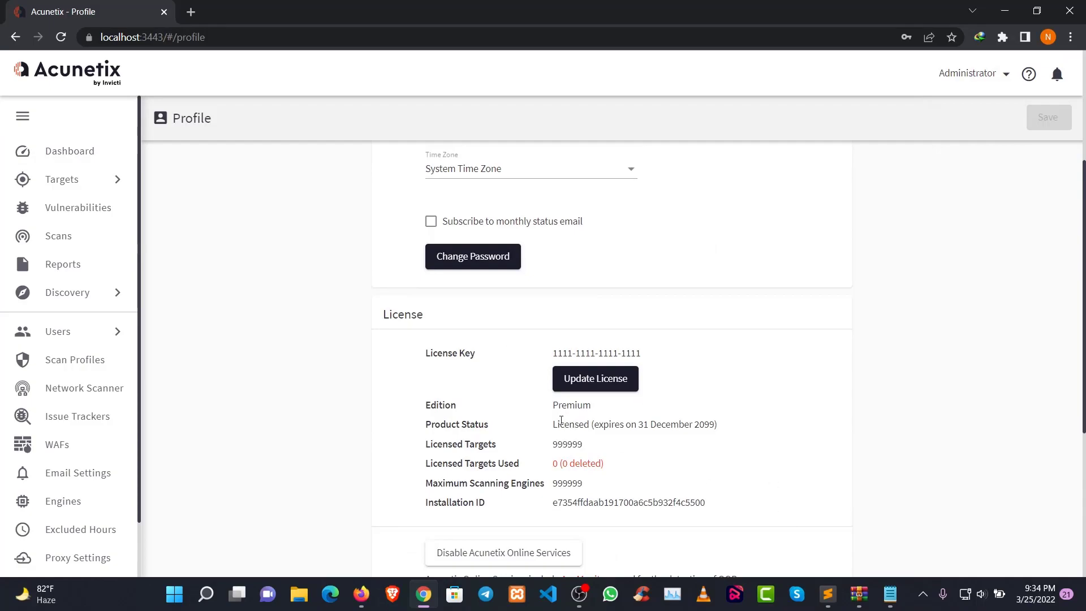
left_click_drag(425, 353, 655, 347)
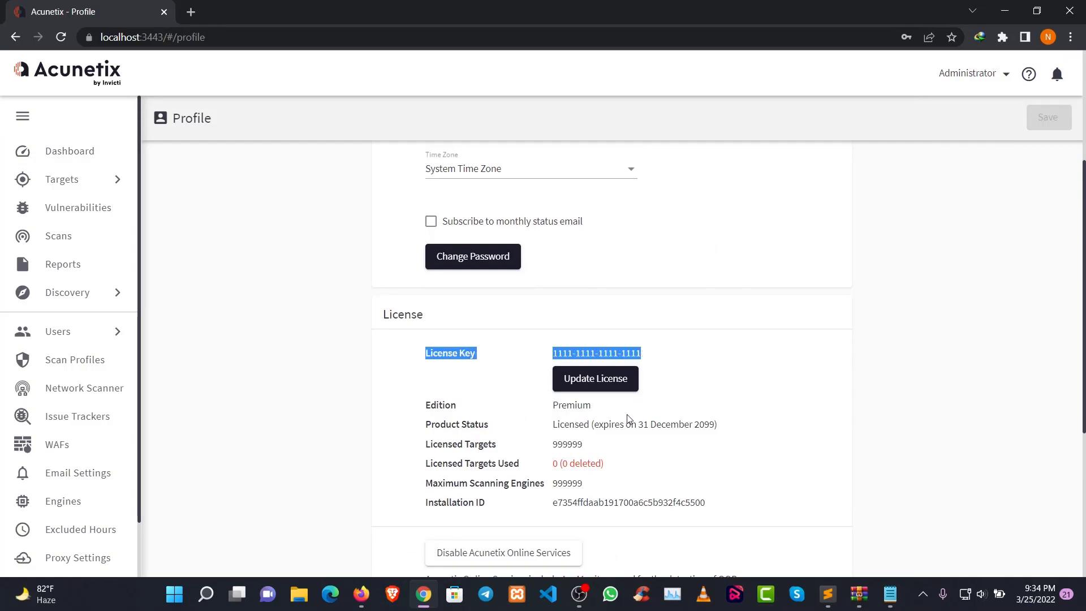
scroll(622, 396, "down", 2)
left_click_drag(426, 268, 722, 359)
left_click(722, 359)
scroll(396, 317, "up", 2)
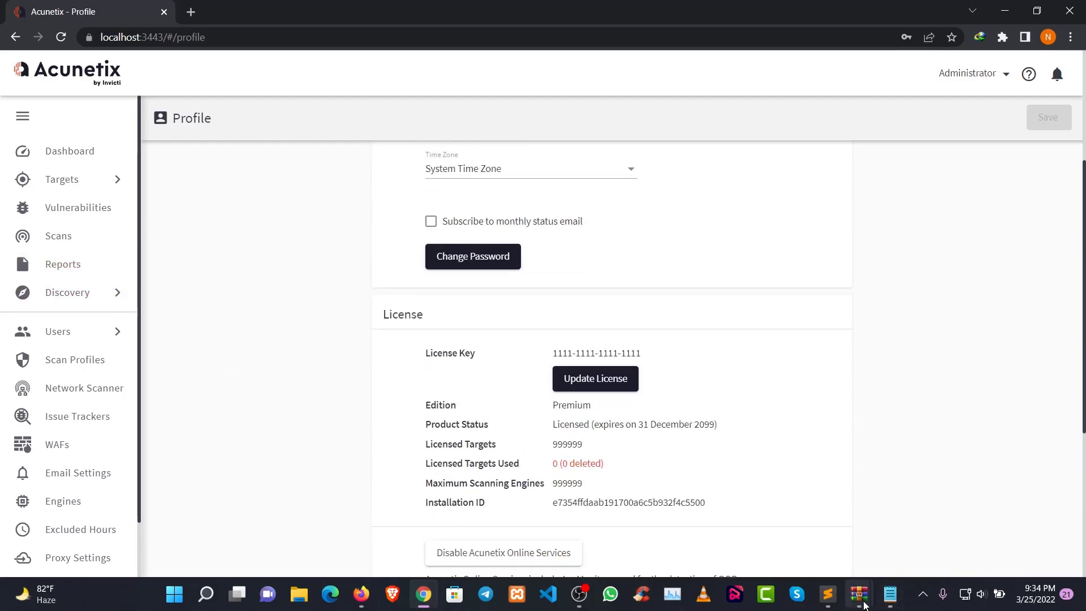
Switch to Sublime Text and add the note "Its Activated....." three lines below "Lets Run The Software....."
left_click(821, 593)
key("Return")
key("Return")
key("Return")
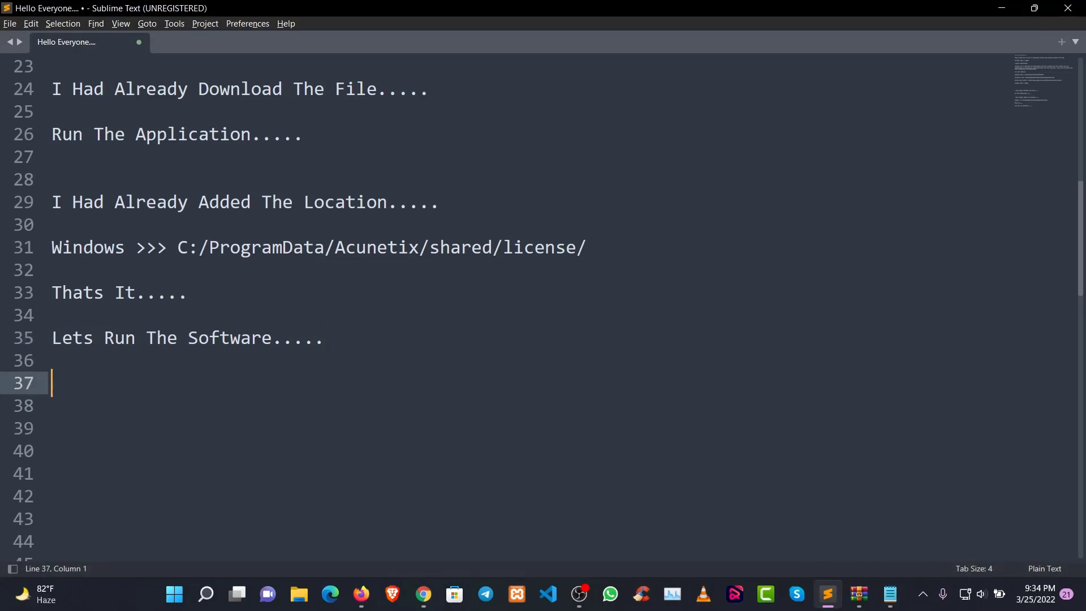
type("Its Activated.....")
Add the note "Lets Try To Scan Any Site....." three lines below "Its Activated....."
key("Return")
key("Return")
key("Return")
type("Lest")
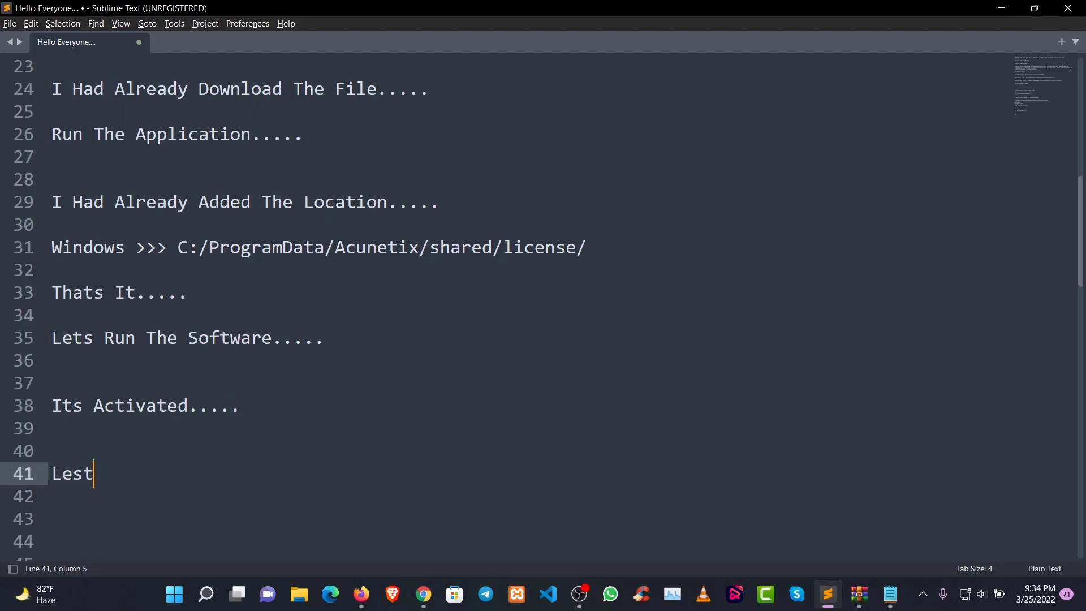
key("BackSpace")
key("BackSpace")
key("BackSpace")
type("ste")
key("BackSpace")
key("BackSpace")
key("BackSpace")
type("ets Try To S")
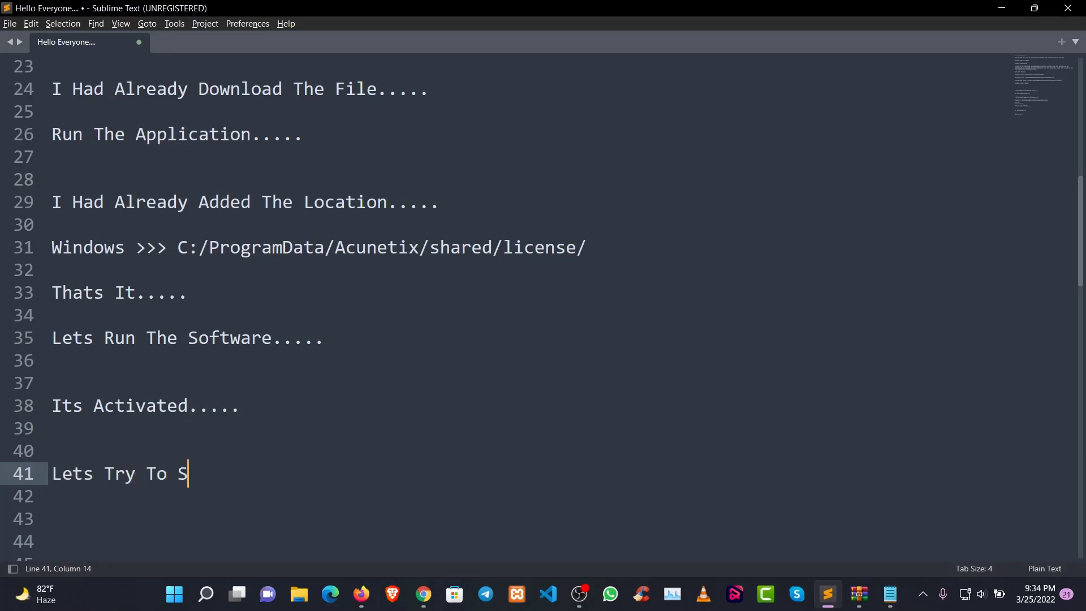
type("can Any Sui")
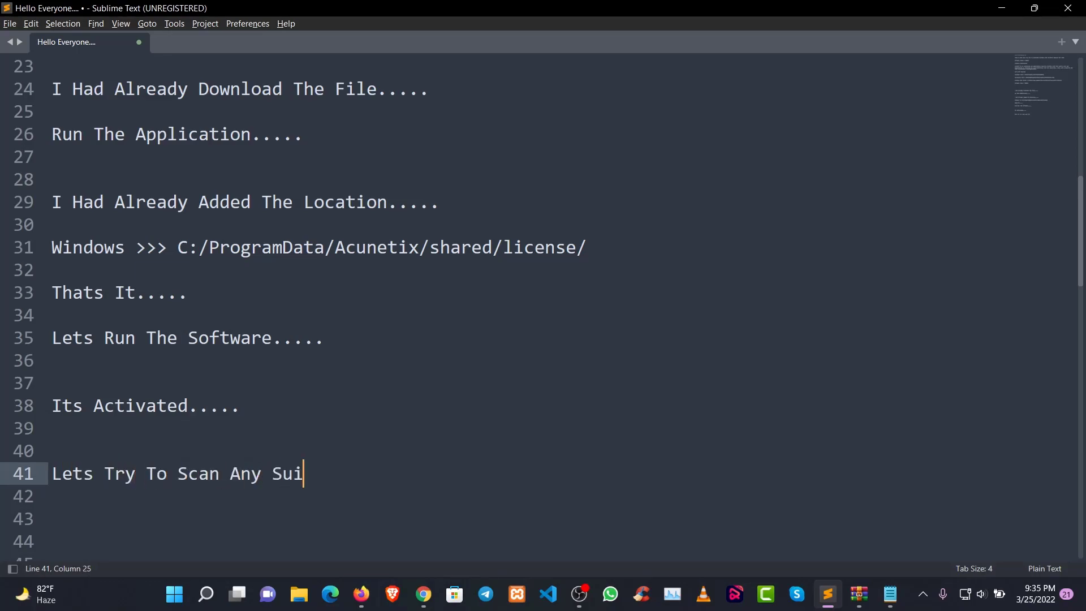
key("BackSpace")
key("BackSpace")
type("ite.....")
Switch to Chrome, copy the youtube.com address from a new tab and return to the Acunetix profile page
key("alt+Tab")
left_click(190, 12)
left_click(211, 35)
type("youtube.com")
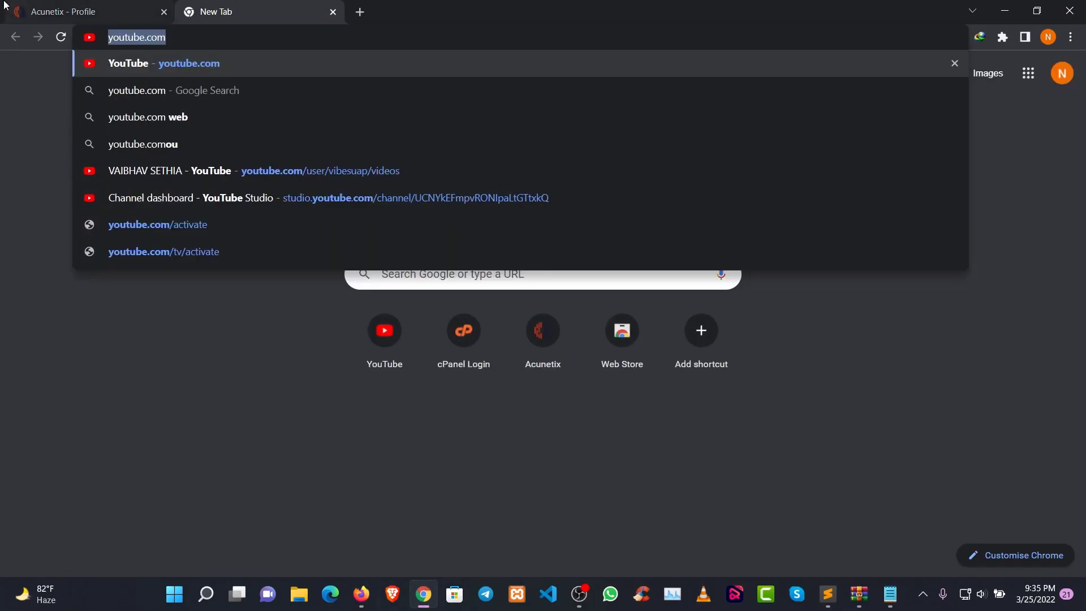
left_click(3, 7)
scroll(481, 215, "up", 4)
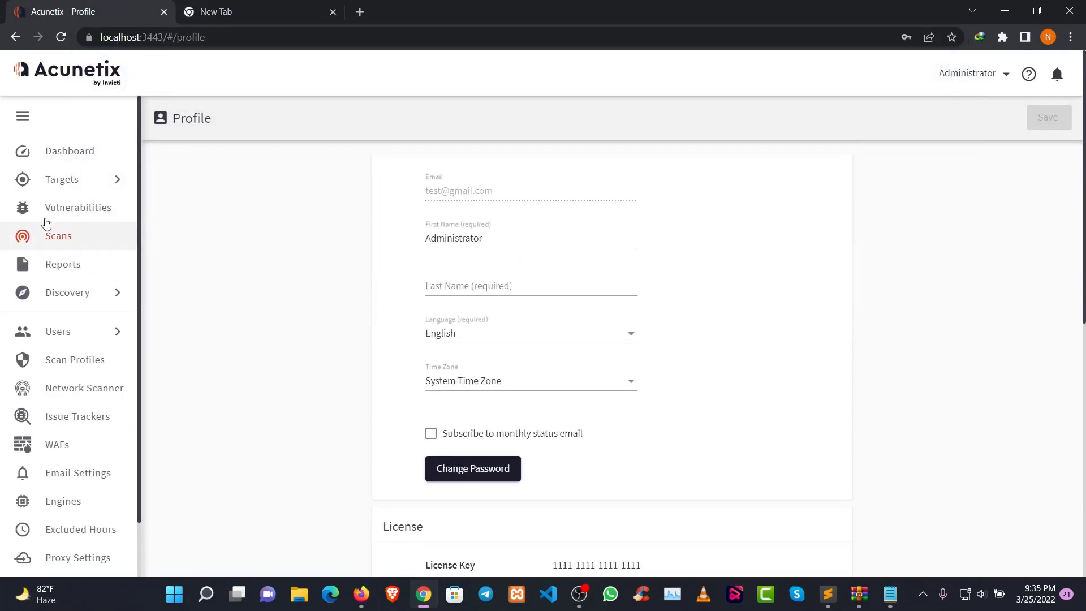
left_click(69, 237)
left_click(461, 123)
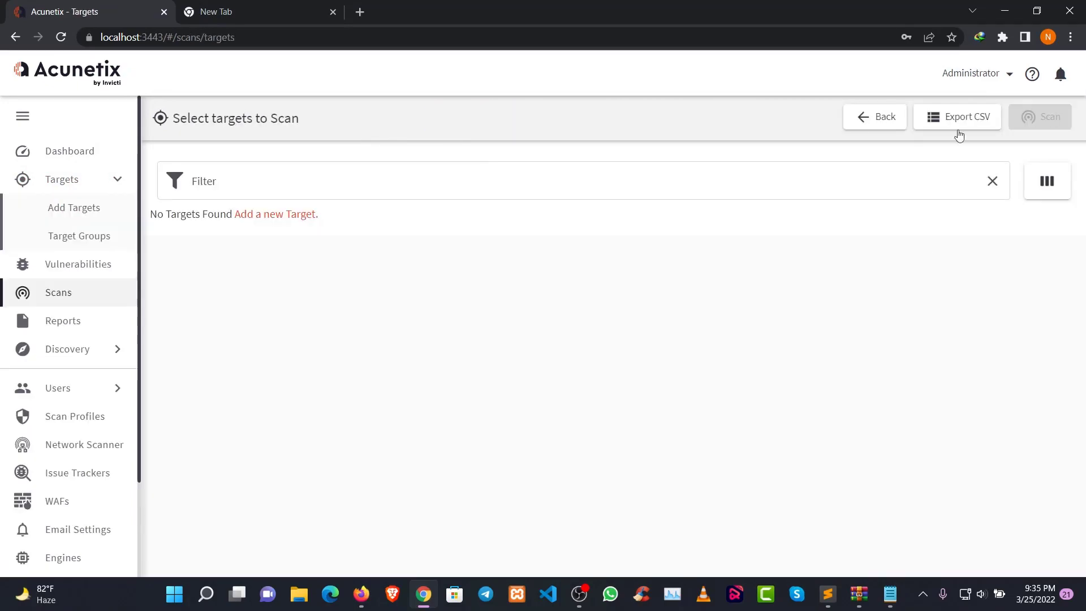
left_click(277, 215)
left_click(417, 234)
type("https://www.youtube.com/")
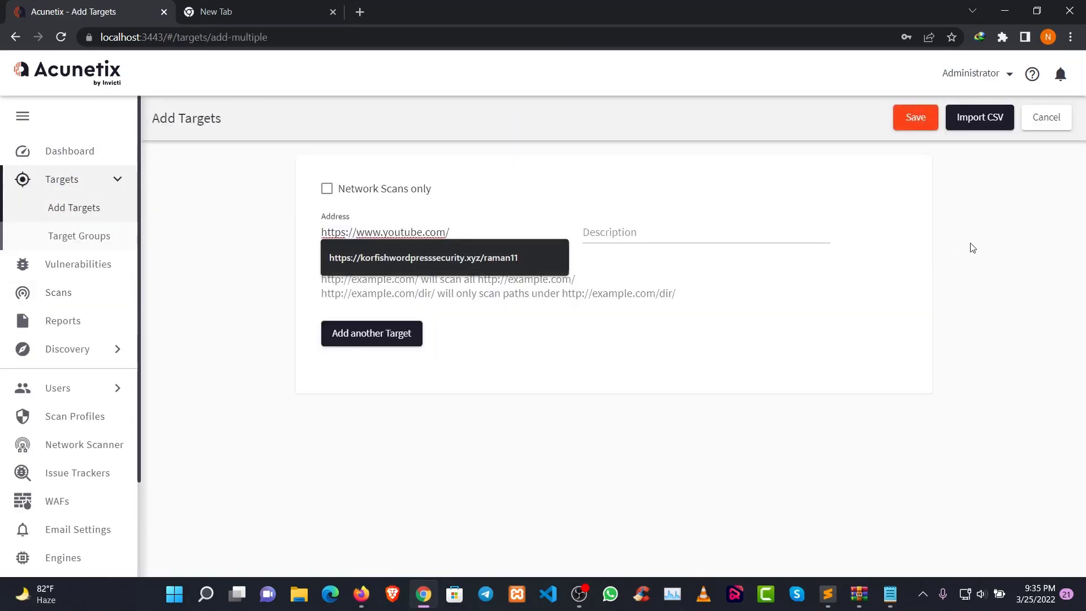
left_click(915, 117)
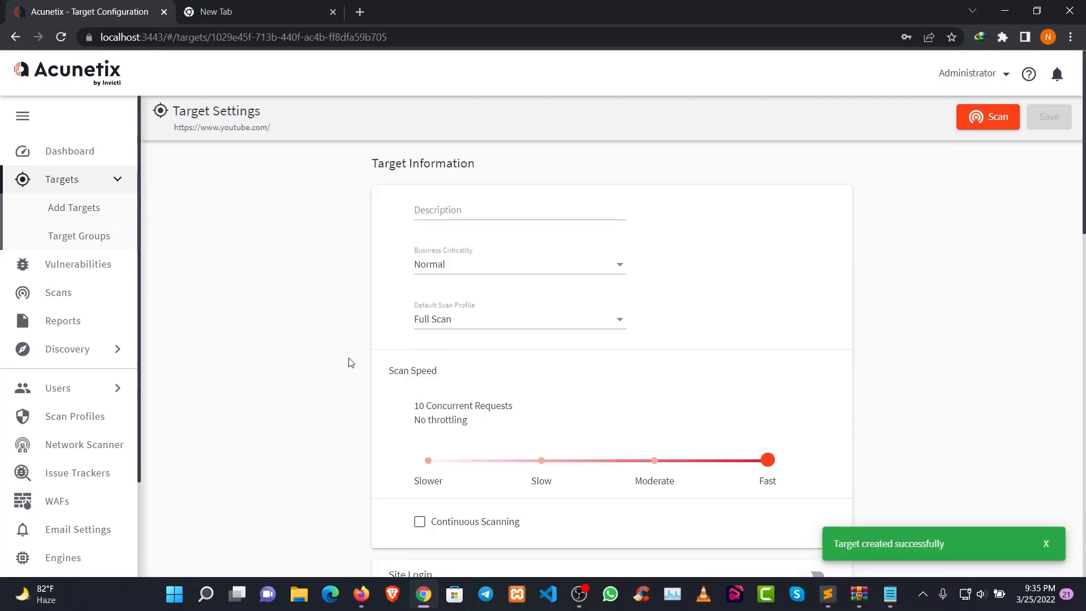
Create an instant Full Scan of the YouTube target with no report, and check its request and response-time statistics
left_click(985, 116)
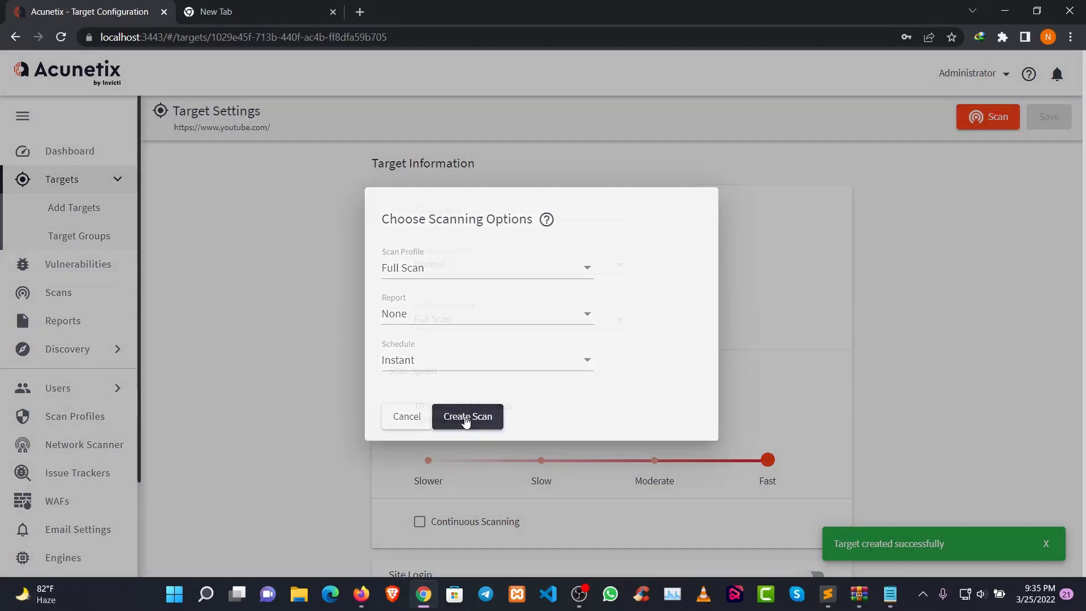
left_click(465, 419)
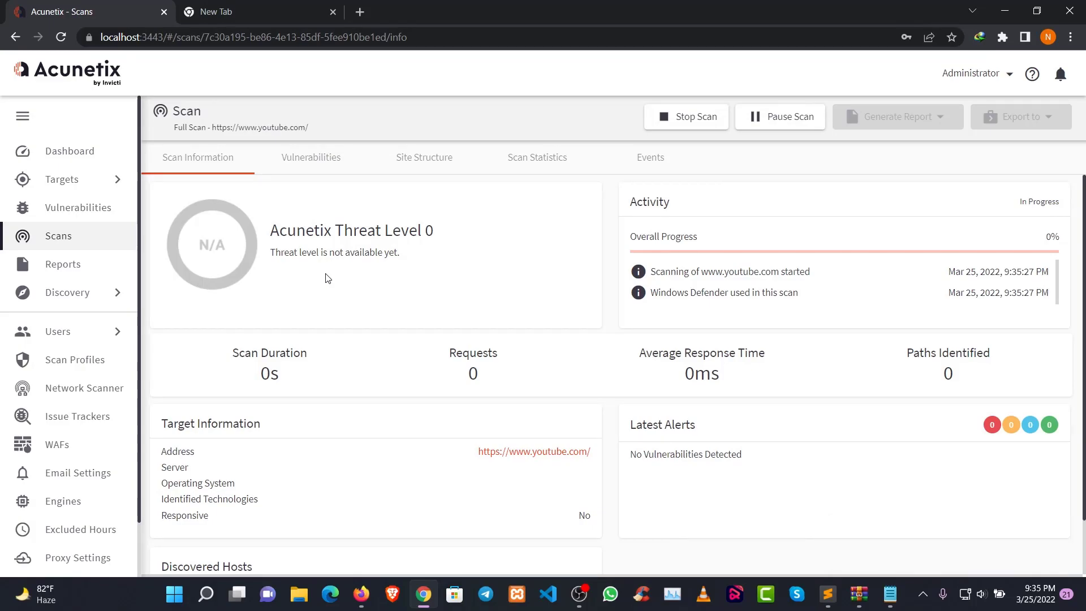
double_click(458, 357)
left_click_drag(640, 353, 686, 374)
Switch to Sublime Text and add the note "It Worked....." on line 44, below the site scan note
key("alt+Tab")
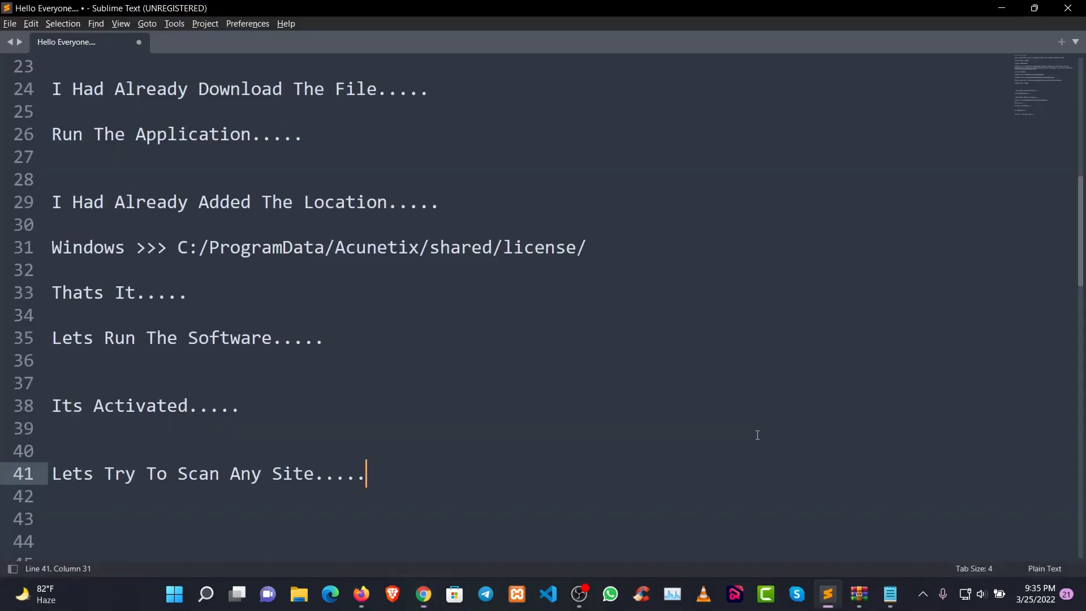
key("Return")
key("Return")
key("Return")
key("Return")
key("Return")
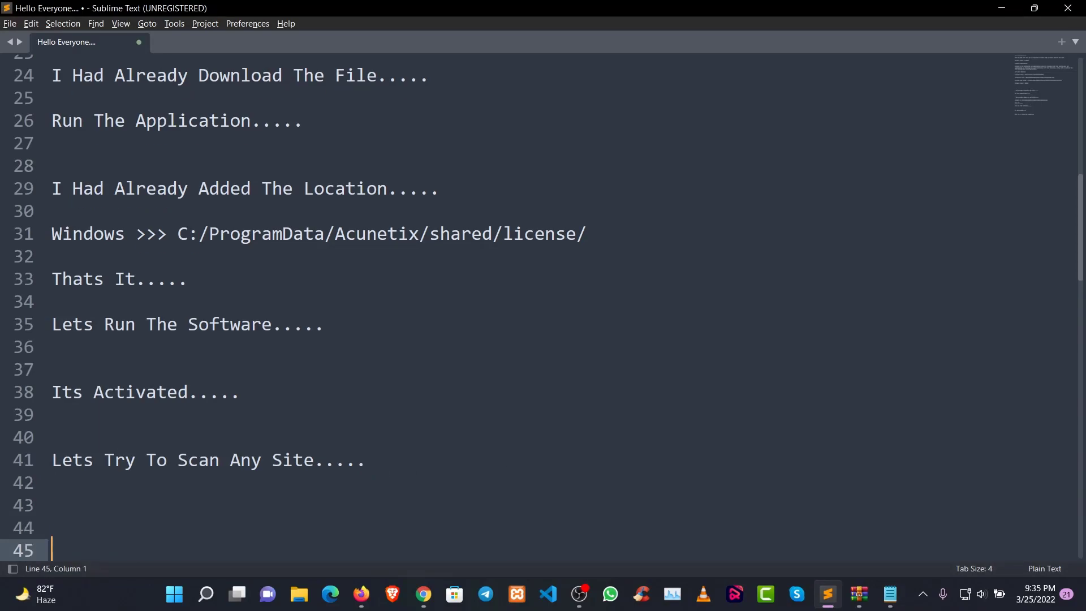
key("Return")
key("Return")
key("Return")
key("Return")
key("Return")
key("Return")
key("Return")
key("Return")
key("Return")
key("Return")
key("Return")
key("Return")
left_click(87, 223)
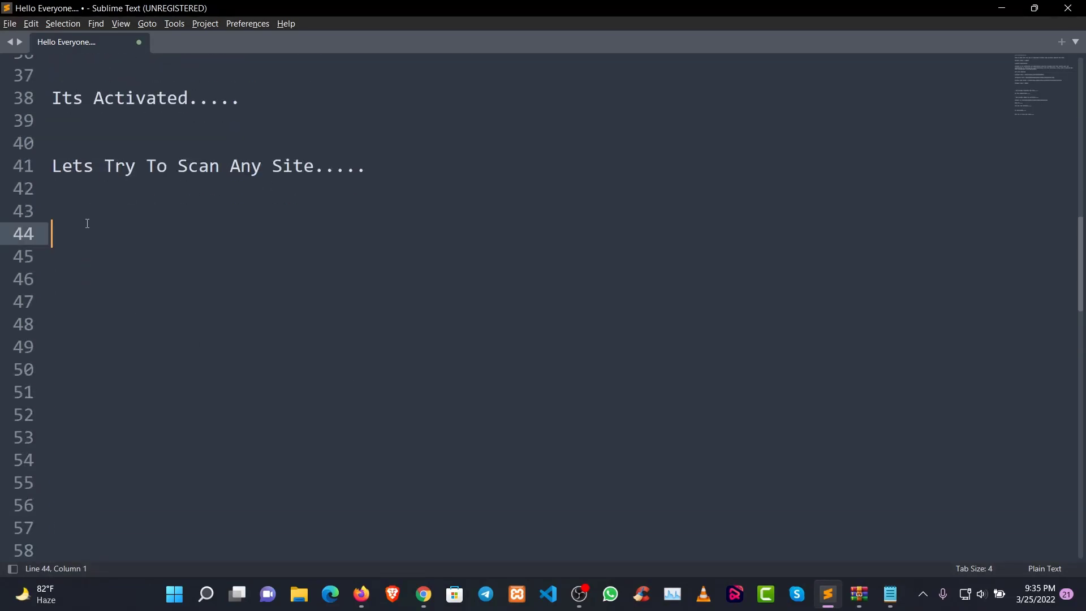
type("It Worked.....")
Add the note "Thanks For Watching Video...." three lines below "It Worked....."
key("Return")
key("Return")
key("Return")
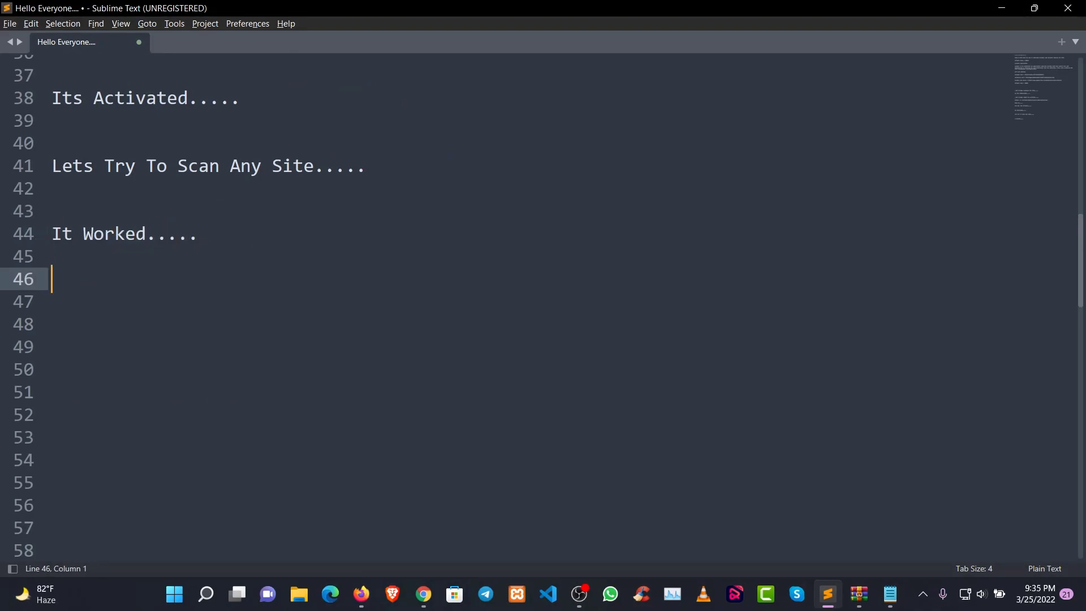
type("Thanks FO")
key("BackSpace")
key("BackSpace")
key("BackSpace")
type("or Wat")
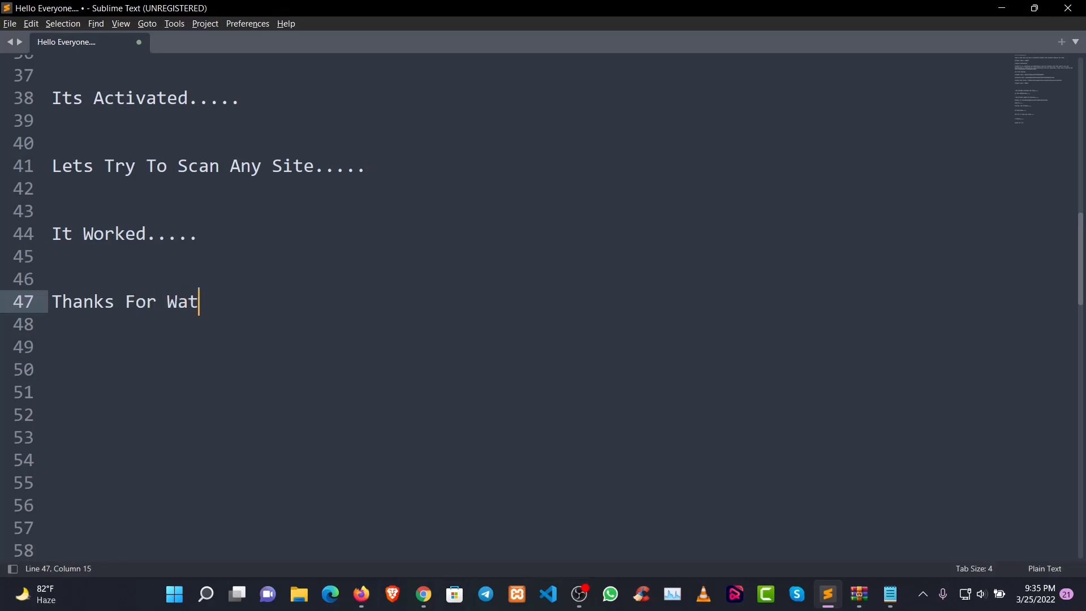
type("ching V")
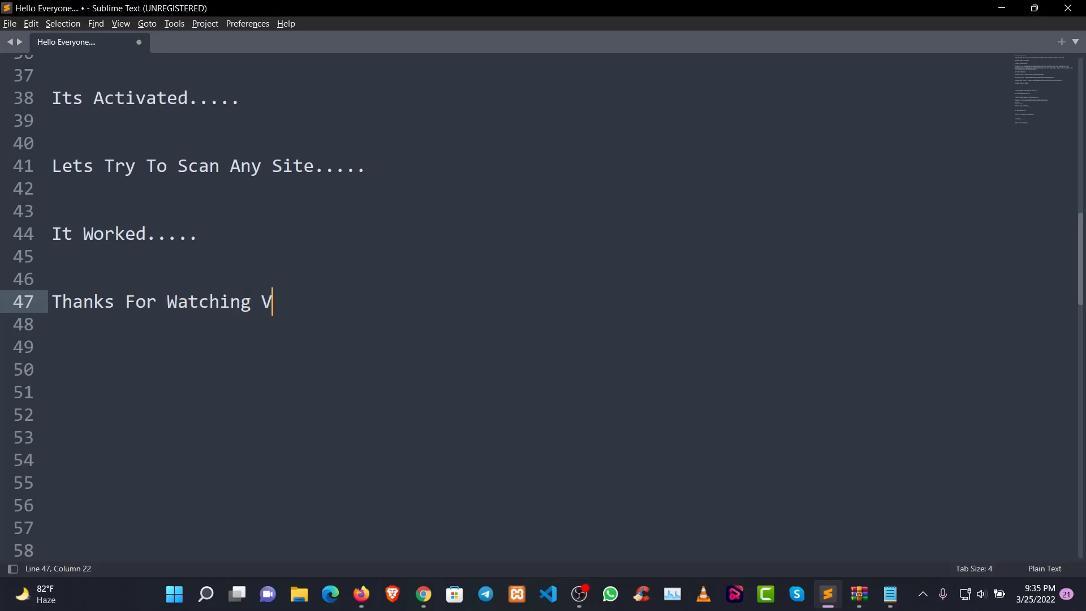
type("ideo ...")
Add the note "See You in Next Video...." two lines below the thank-you line
key("Return")
key("Return")
type("See You in Next Vid")
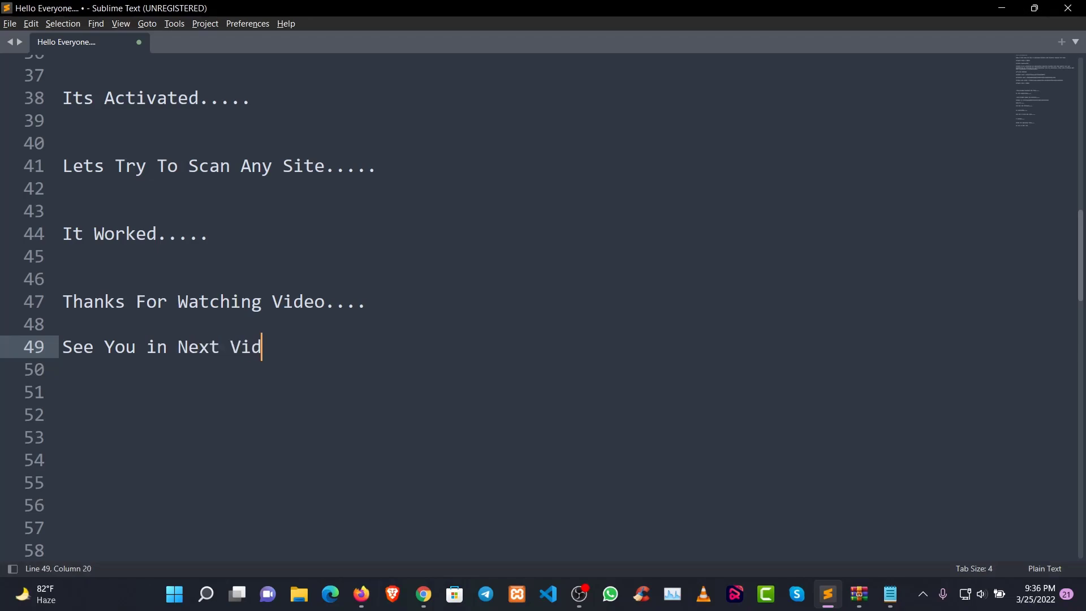
type("eo....")
Add the closing note "Enjoy :)" two lines below "See You in Next Video...."
key("Return")
key("Return")
type("Enjoy :)")
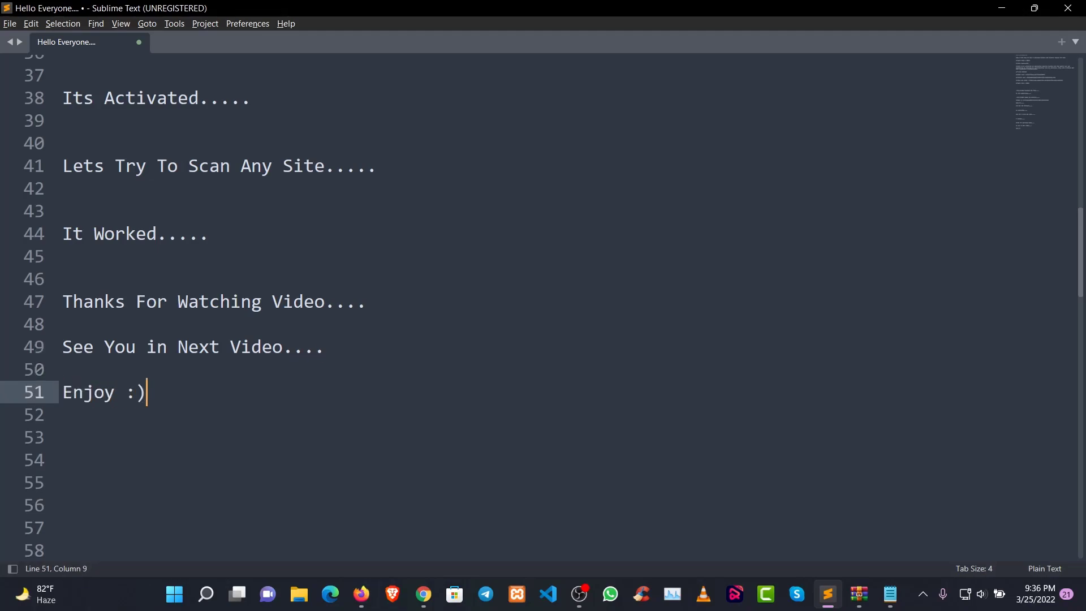